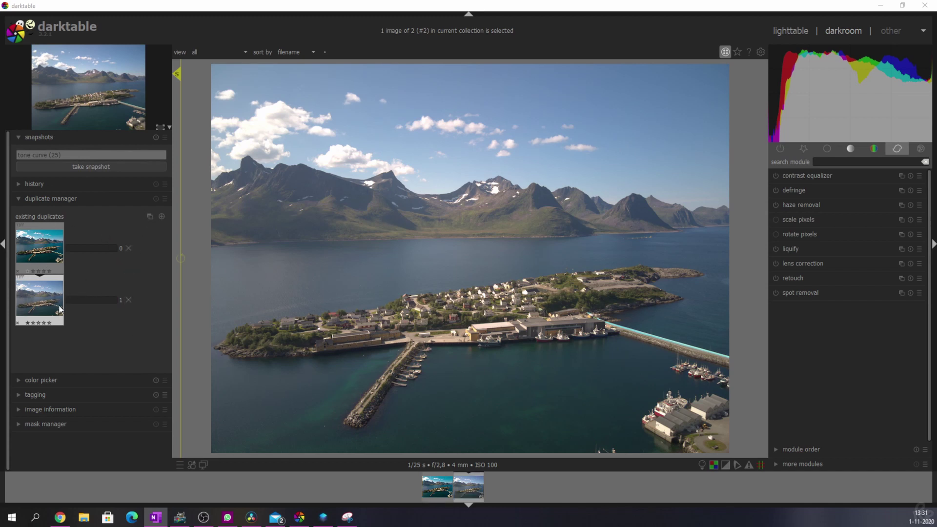
# Step: Show the edit history, compare the tone curve snapshot in split view, then turn it off
pyautogui.click(26, 183)
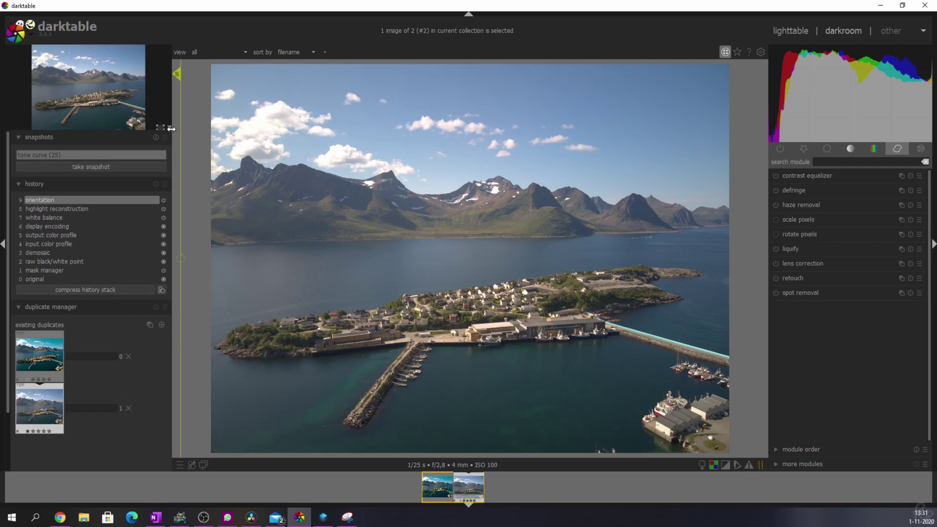
pyautogui.moveTo(181, 143); pyautogui.dragTo(314, 161)
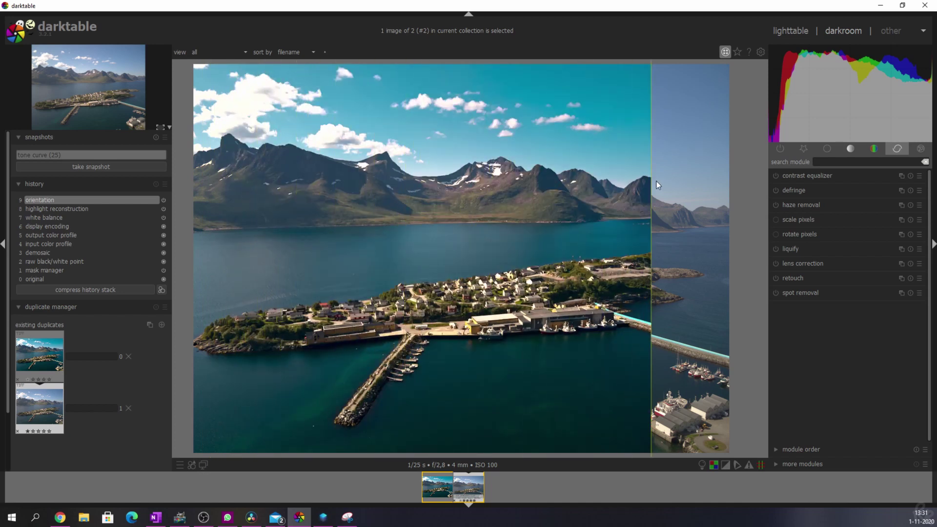
pyautogui.moveTo(313, 161)
pyautogui.mouseDown()
pyautogui.moveTo(726, 196)
pyautogui.moveTo(416, 187)
pyautogui.mouseUp()
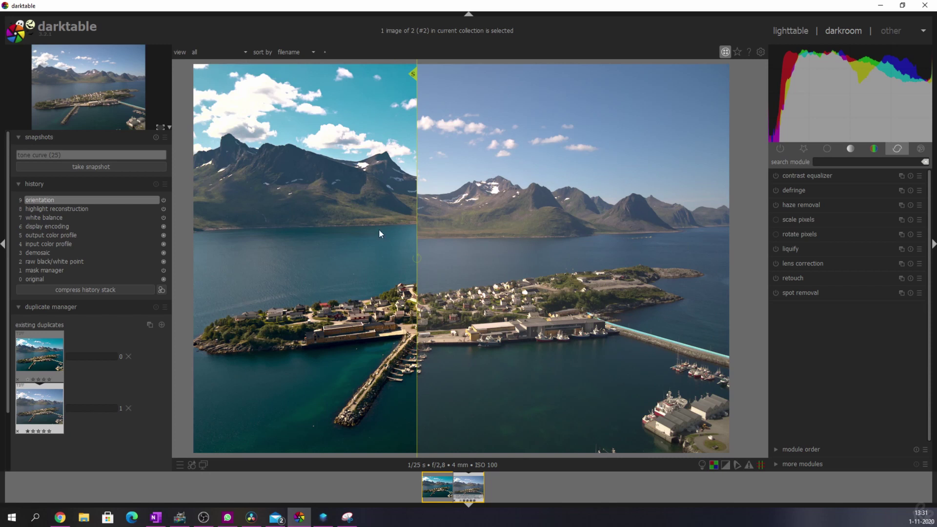
pyautogui.moveTo(419, 219)
pyautogui.mouseDown()
pyautogui.moveTo(443, 234)
pyautogui.moveTo(735, 265)
pyautogui.mouseUp()
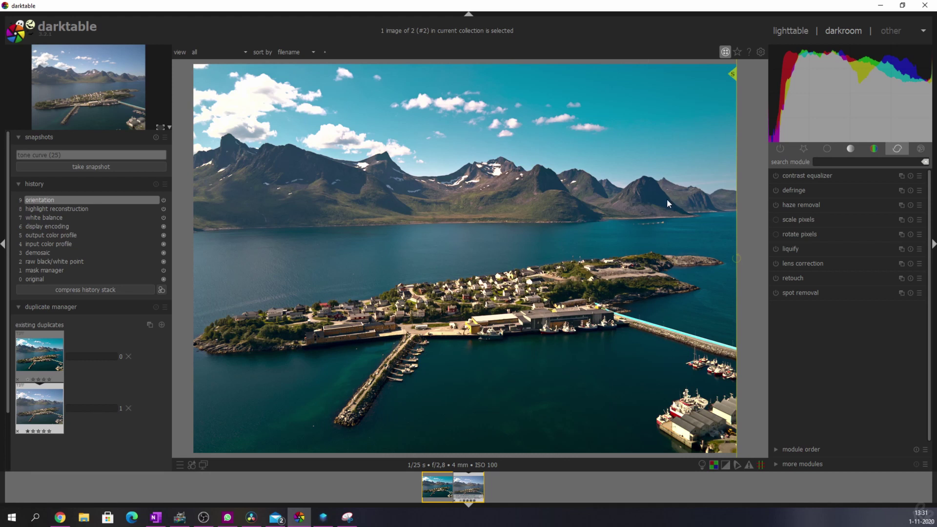
pyautogui.click(71, 155)
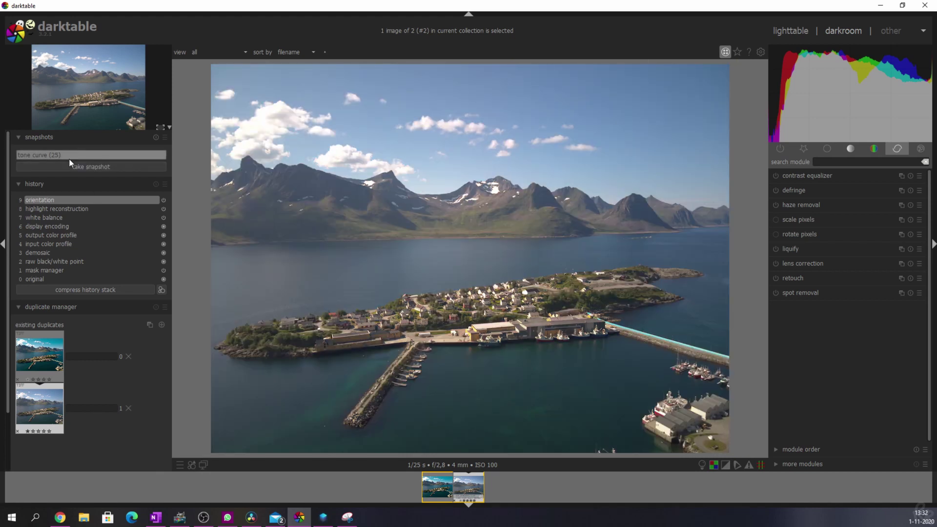
# Step: Delete the tone curve snapshot, then browse the tone, color and additional module lists
pyautogui.click(154, 138)
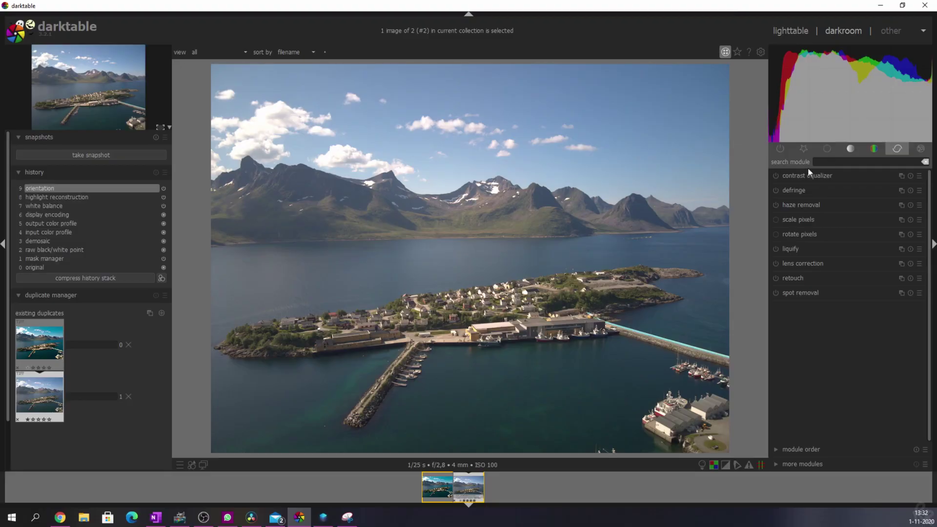
pyautogui.click(874, 149)
pyautogui.click(851, 149)
pyautogui.click(875, 148)
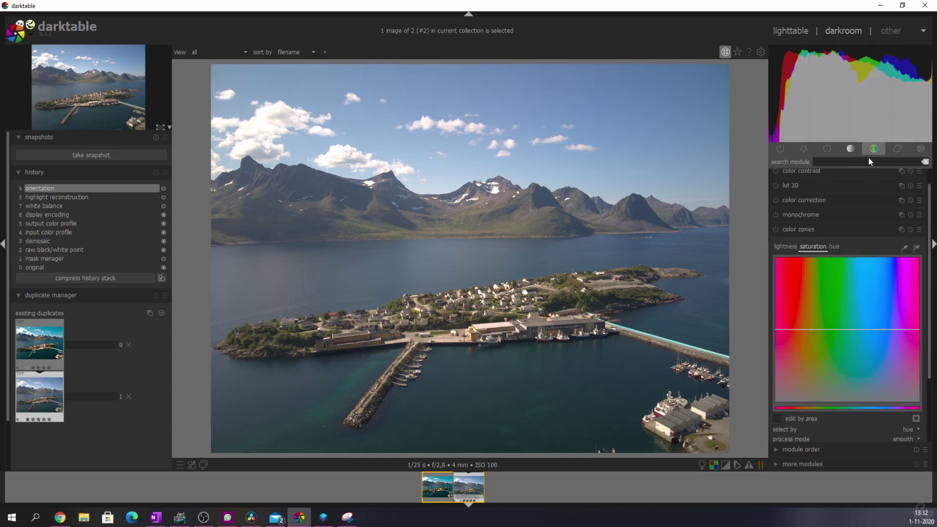
pyautogui.click(851, 149)
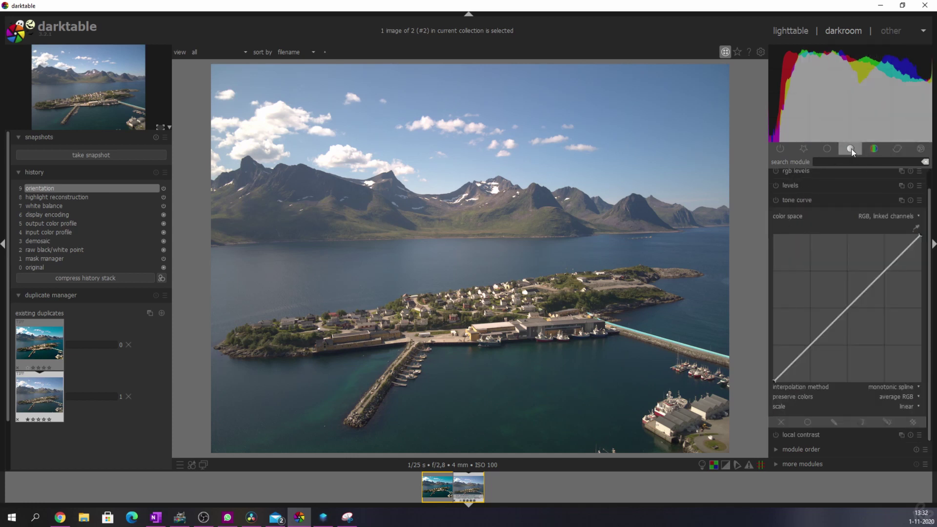
pyautogui.click(777, 463)
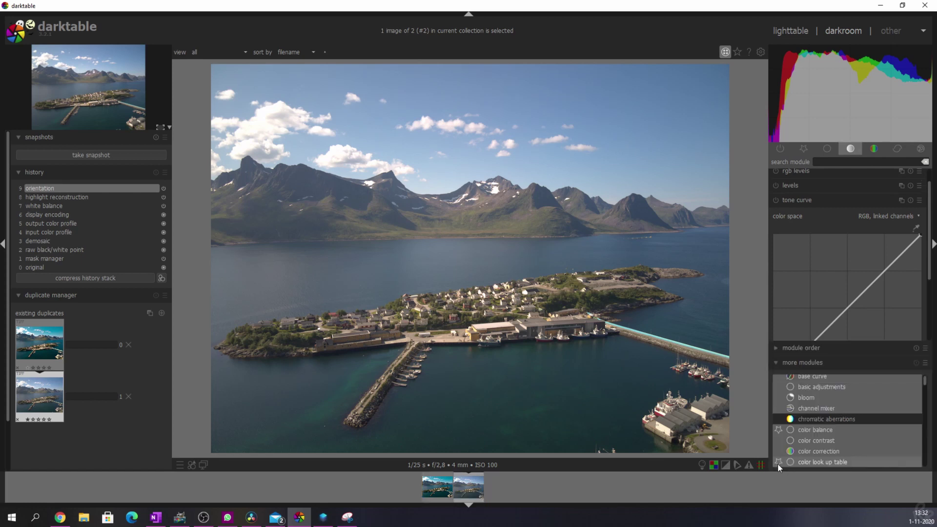
pyautogui.scroll(-2, 832, 383)
pyautogui.scroll(-2, 831, 386)
pyautogui.scroll(-2, 832, 390)
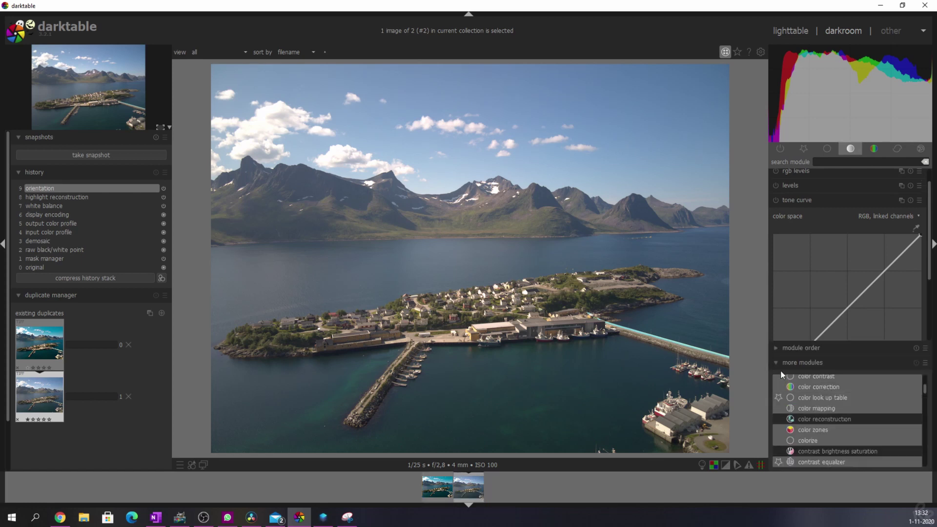
pyautogui.click(776, 362)
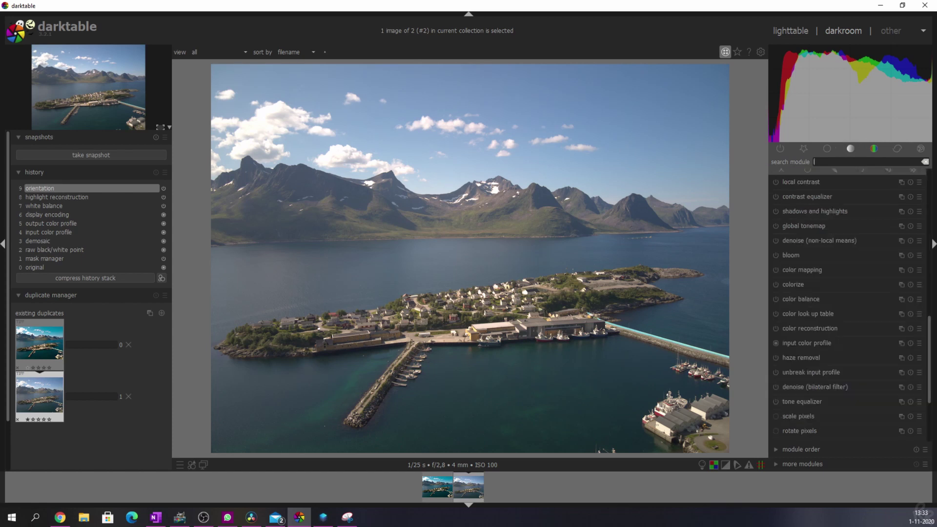
pyautogui.write('haze remo')
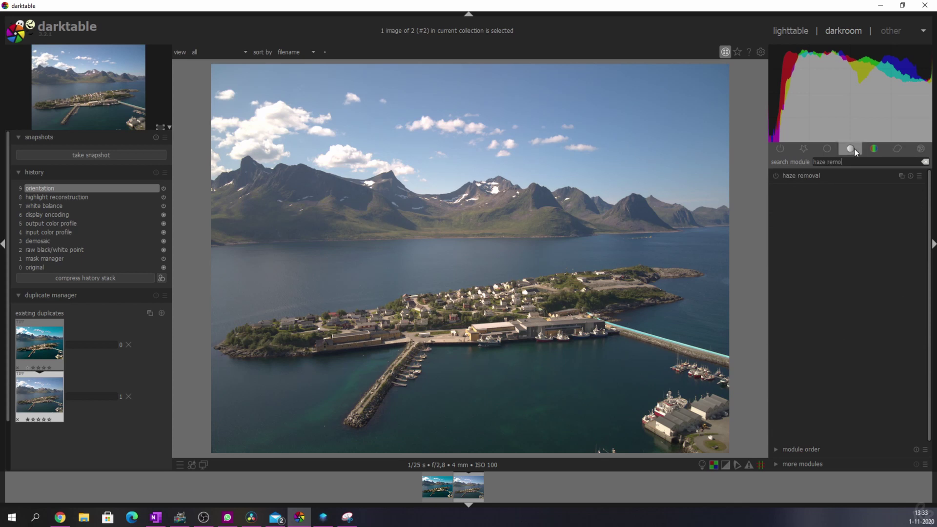
# Step: Enable haze removal with uniform blending in overlay mode at 50% opacity
pyautogui.click(777, 175)
pyautogui.click(807, 175)
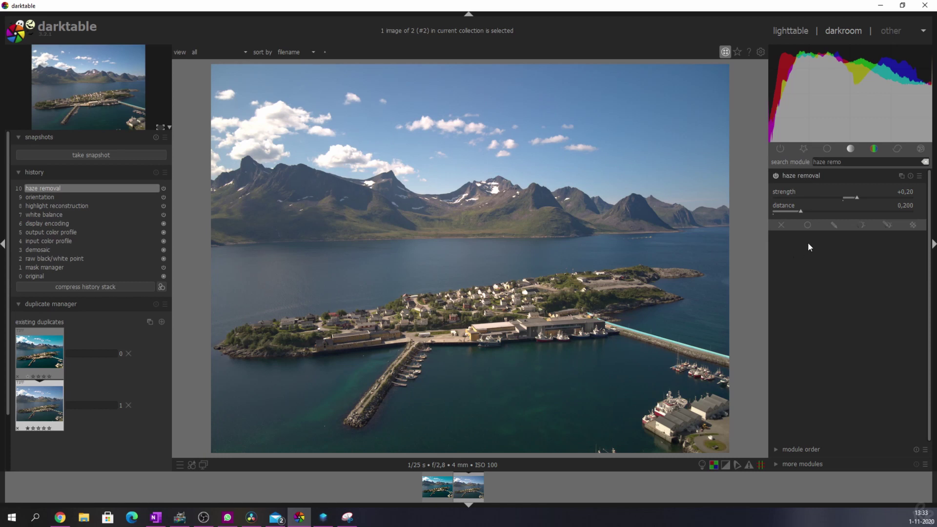
pyautogui.click(811, 225)
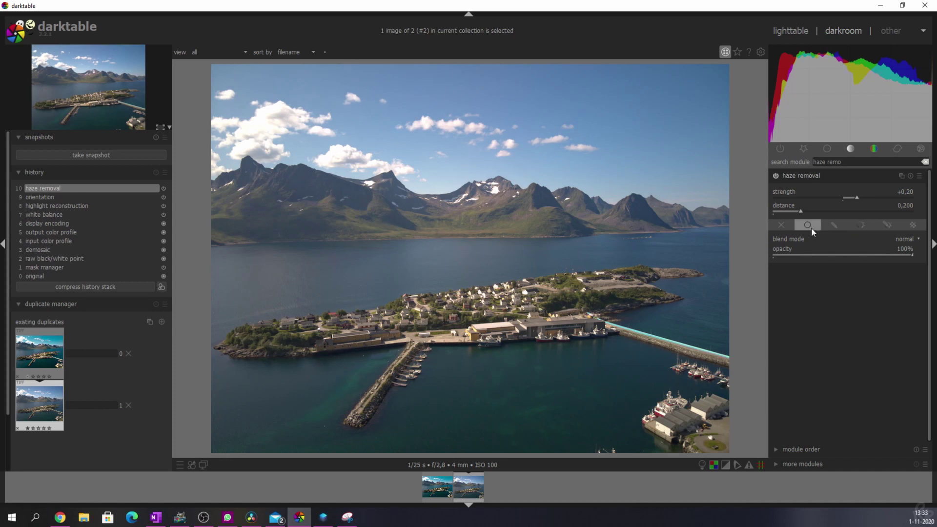
pyautogui.click(911, 241)
pyautogui.click(906, 355)
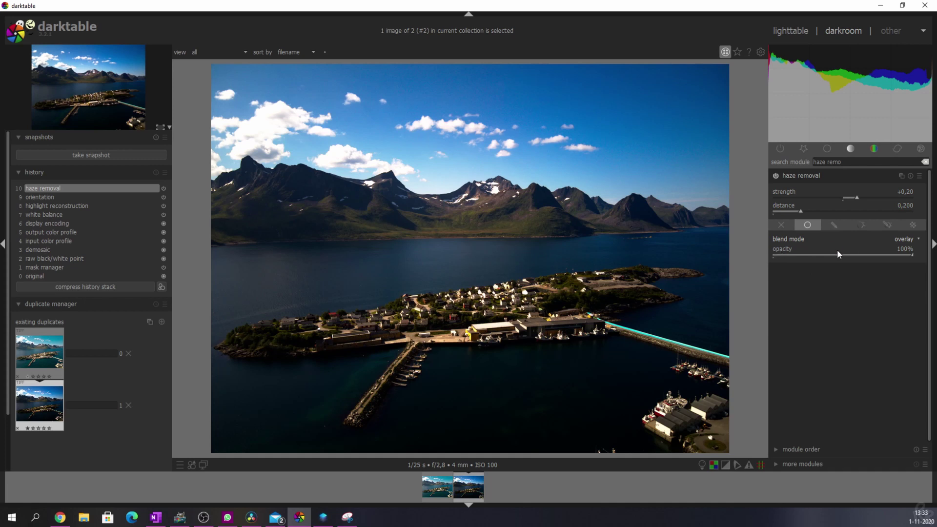
pyautogui.moveTo(912, 254)
pyautogui.mouseDown()
pyautogui.moveTo(778, 251)
pyautogui.moveTo(790, 250)
pyautogui.mouseUp()
pyautogui.moveTo(879, 250); pyautogui.dragTo(906, 249)
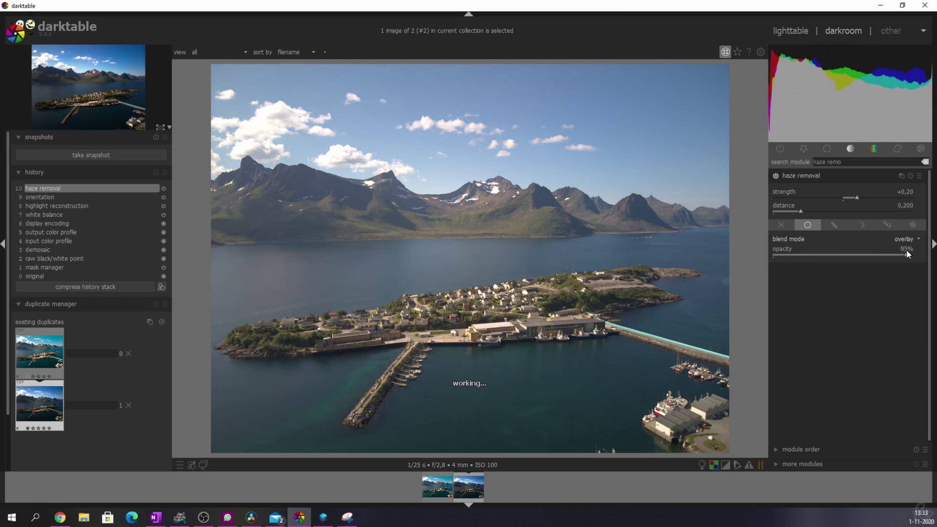
pyautogui.rightClick(906, 250)
pyautogui.write('50')
pyautogui.press('Return')
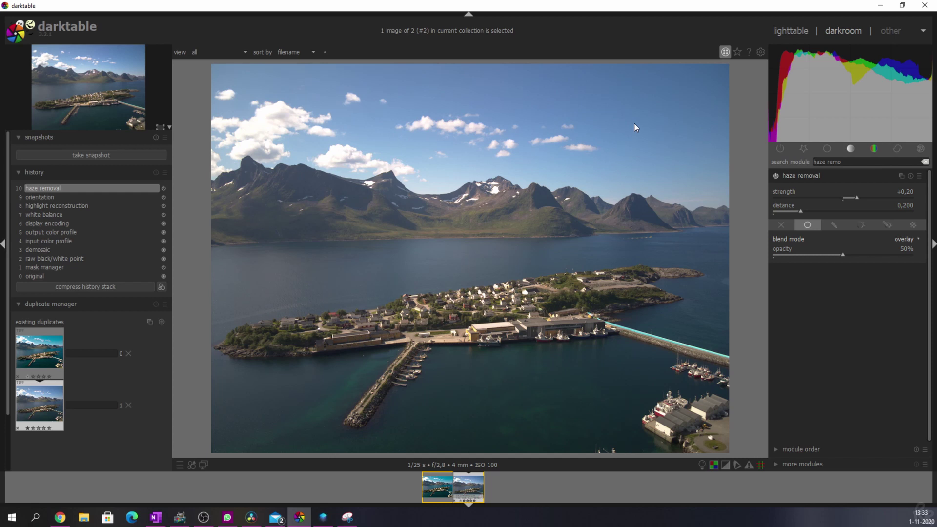
pyautogui.scroll(1, 634, 127)
pyautogui.scroll(2, 635, 127)
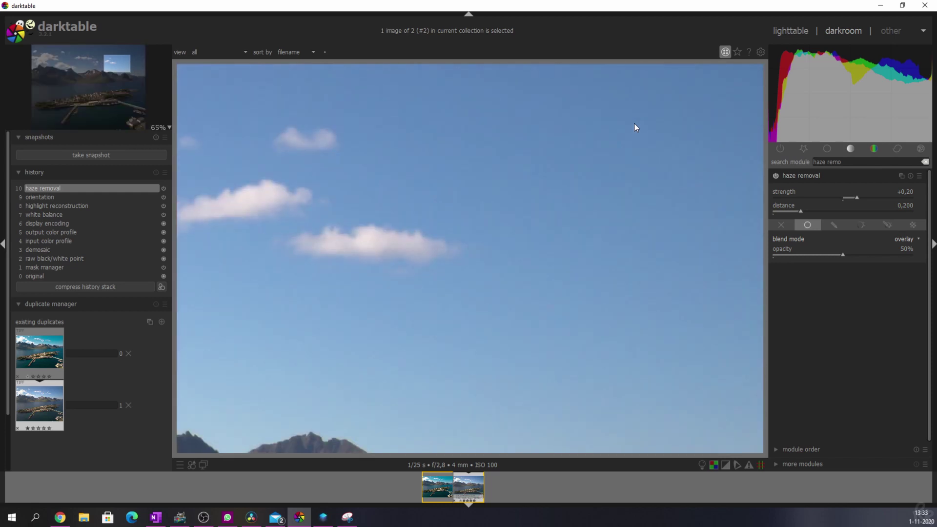
pyautogui.scroll(1, 635, 126)
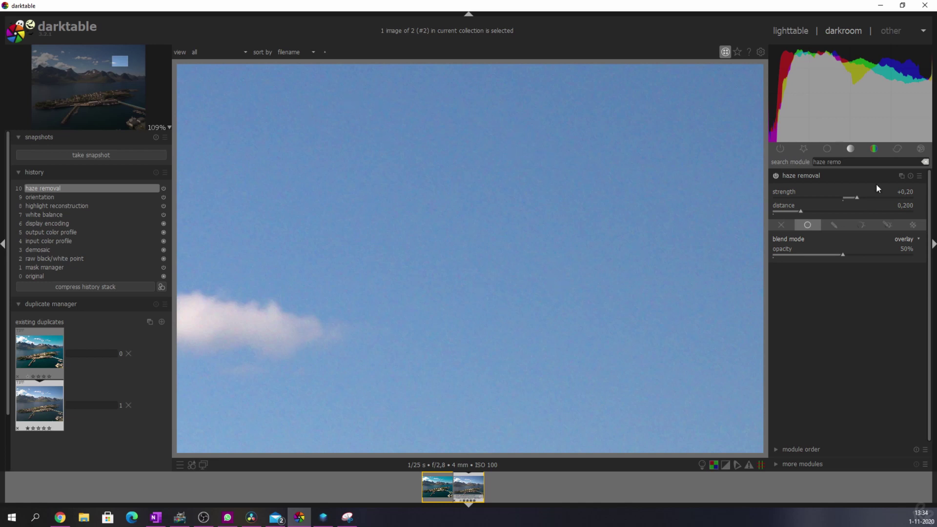
# Step: Enable denoise (profiled), try the wavelets modes, then settle on non-local means
pyautogui.moveTo(851, 161); pyautogui.dragTo(764, 163)
pyautogui.write('den')
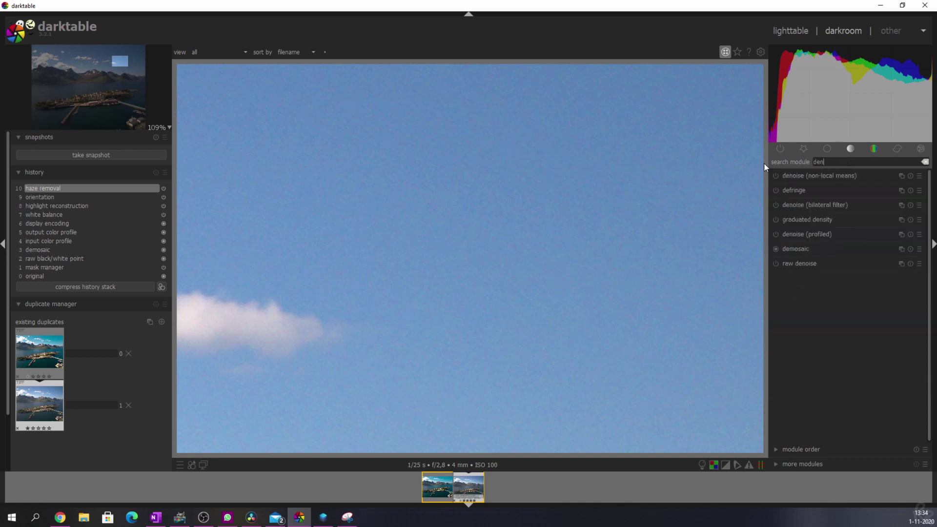
pyautogui.write('oise')
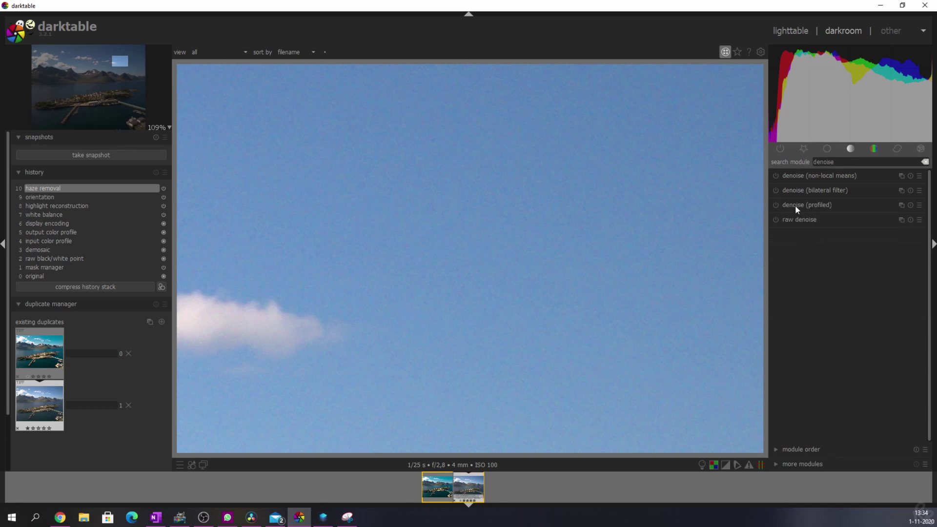
pyautogui.click(776, 205)
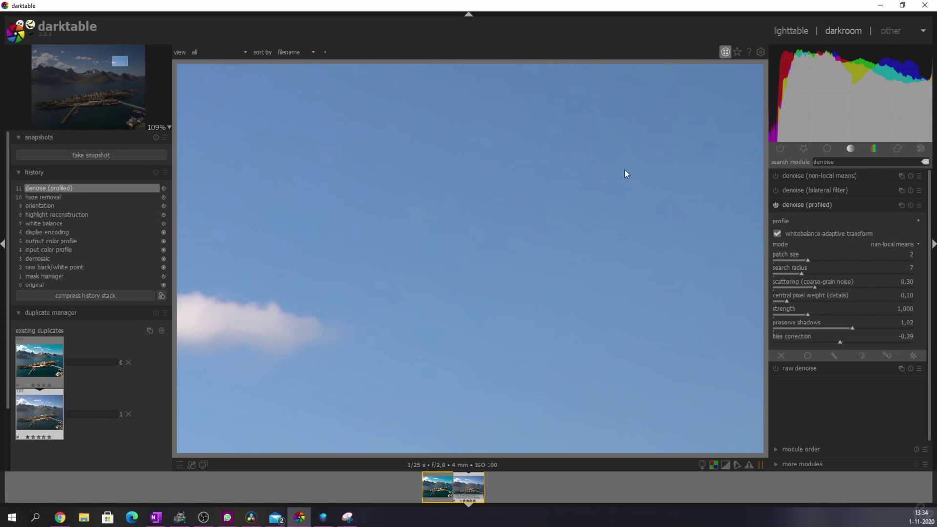
pyautogui.click(888, 244)
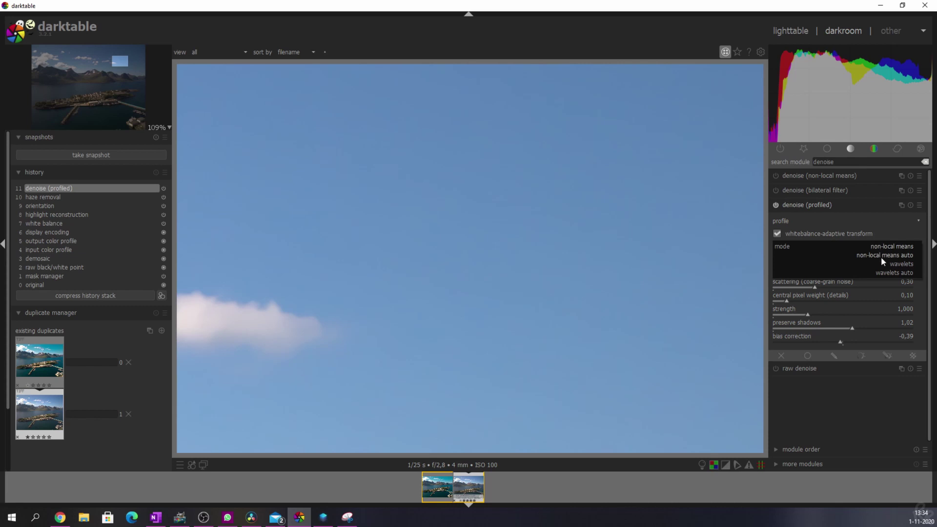
pyautogui.click(909, 264)
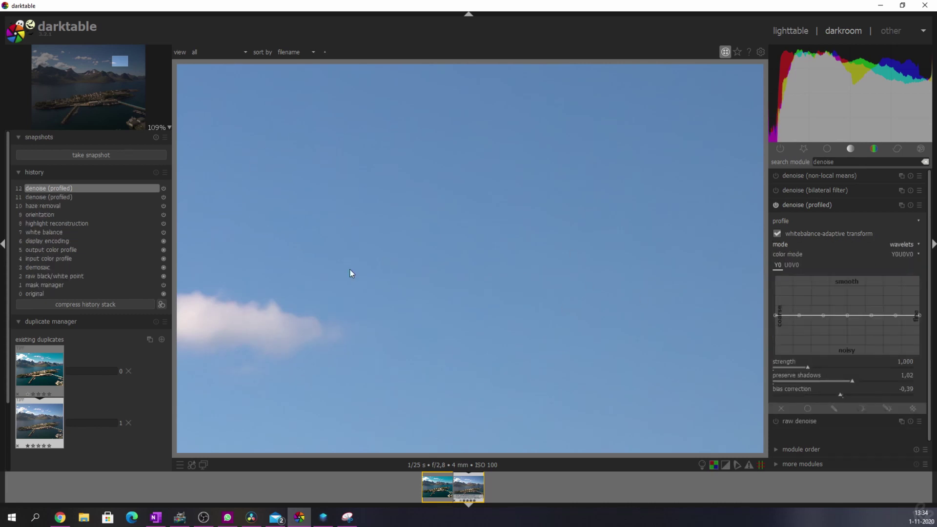
pyautogui.click(897, 246)
pyautogui.click(899, 256)
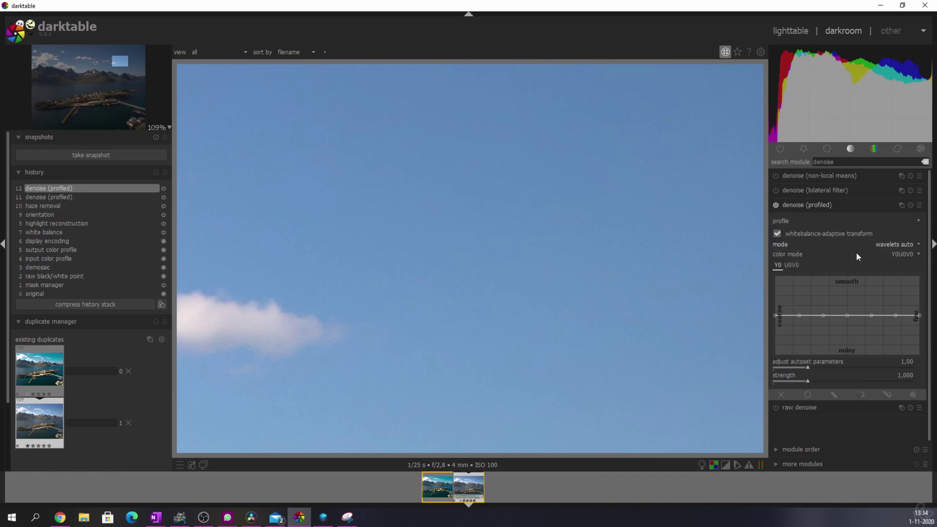
pyautogui.click(900, 253)
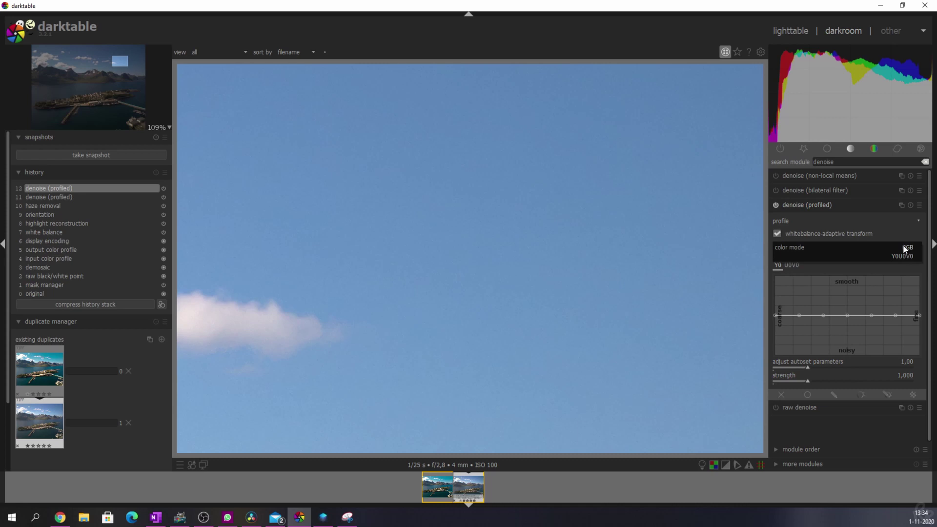
pyautogui.click(906, 248)
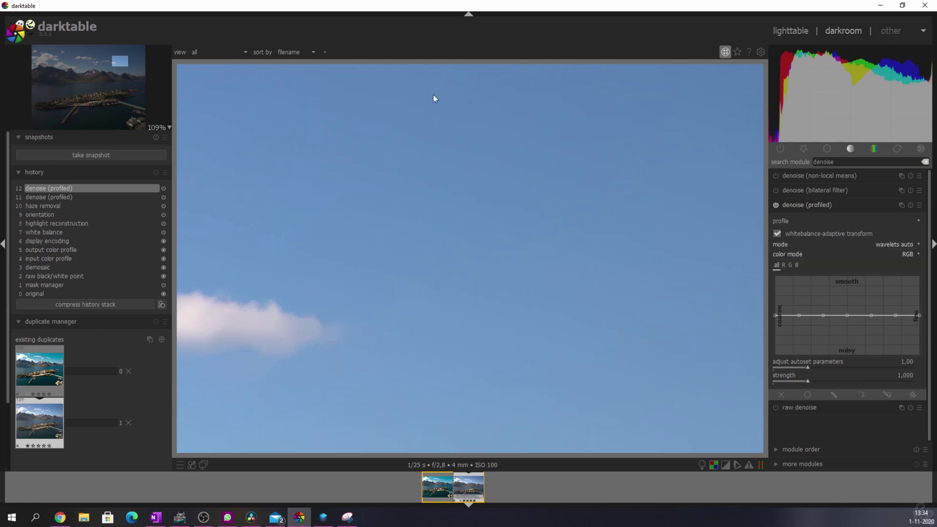
pyautogui.click(908, 244)
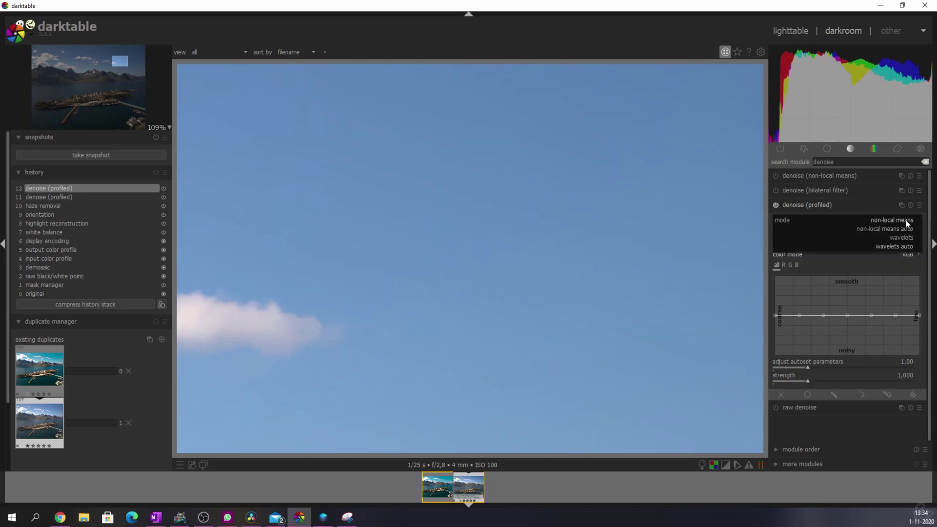
pyautogui.click(905, 226)
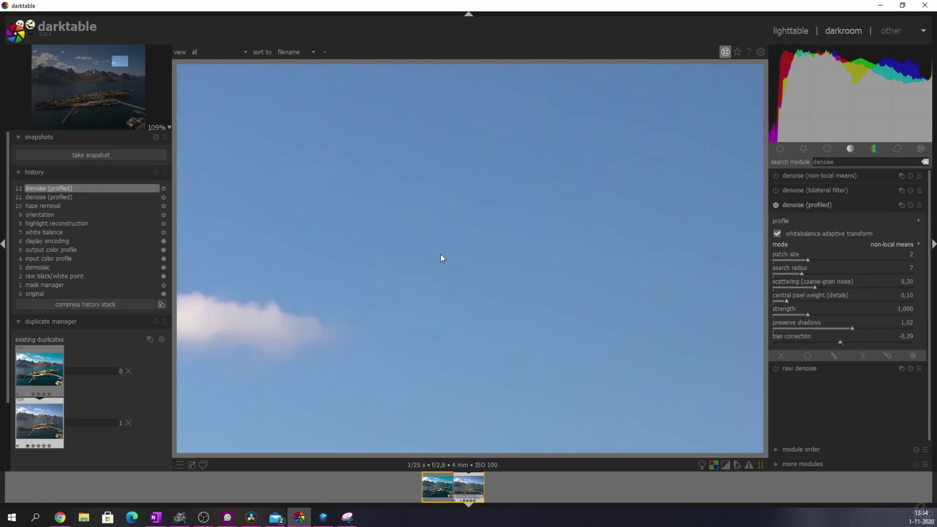
pyautogui.scroll(-3, 440, 256)
pyautogui.scroll(-3, 441, 256)
pyautogui.scroll(-4, 441, 257)
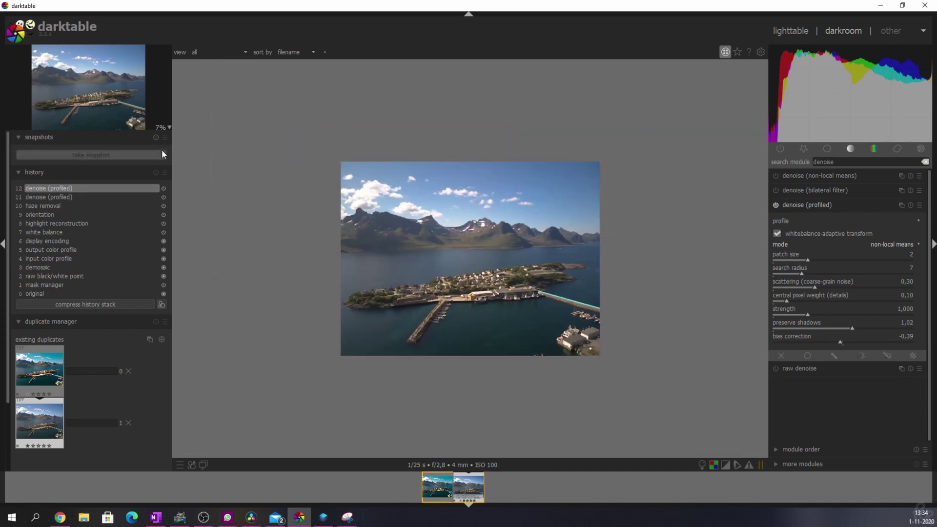
# Step: Fit the photo to view, zoom on the mountain peak, and enable chromatic aberrations
pyautogui.click(168, 126)
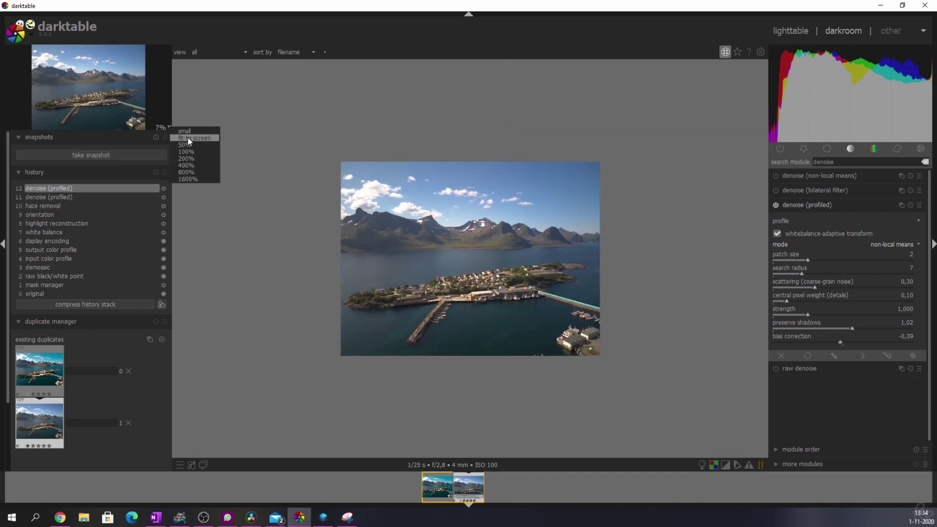
pyautogui.click(188, 137)
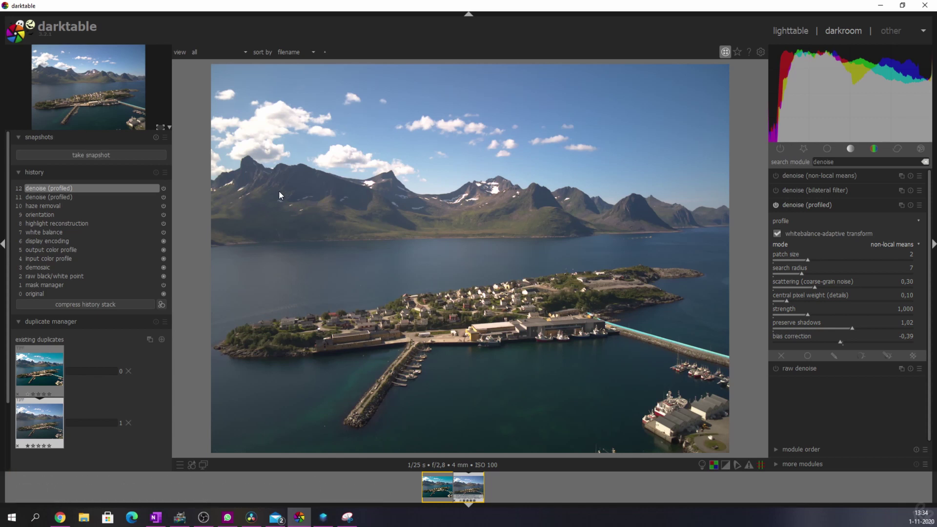
pyautogui.middleClick(389, 180)
pyautogui.scroll(2, 389, 179)
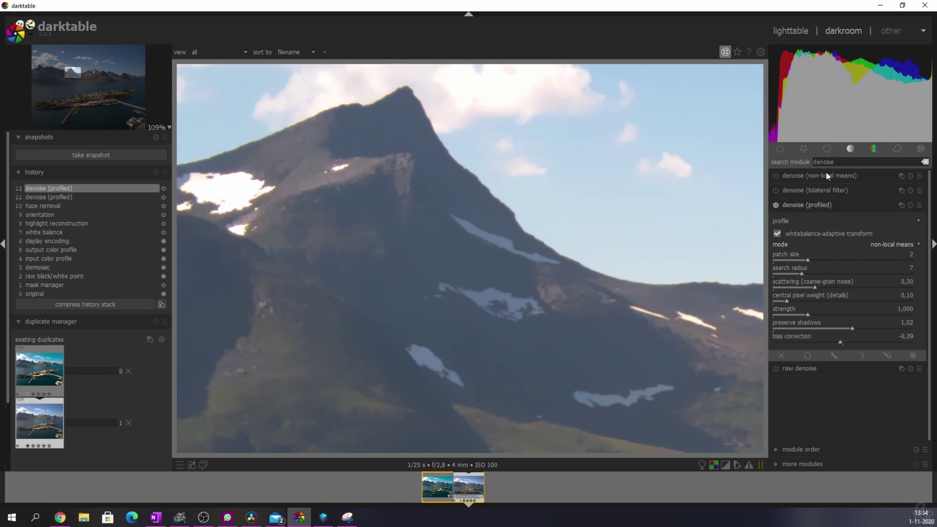
pyautogui.hotkey('ctrl', 'a')
pyautogui.write('chroma')
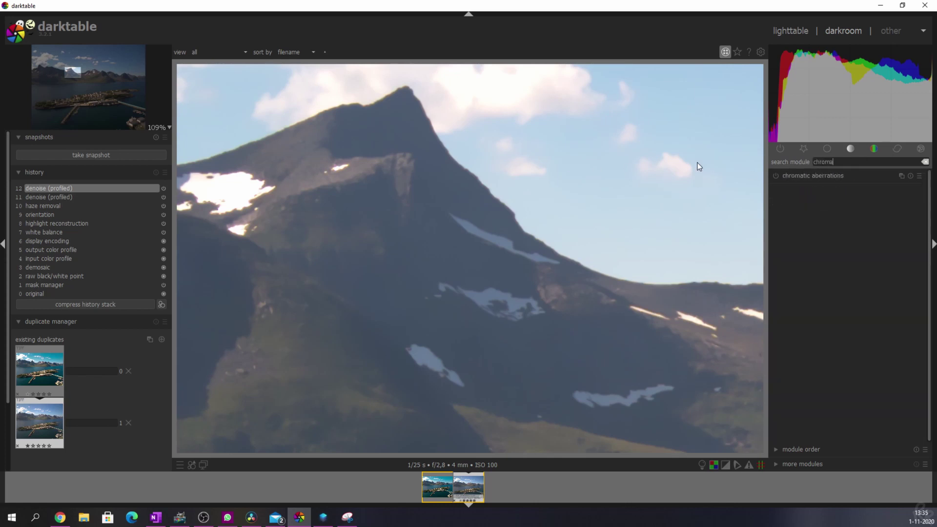
pyautogui.write('tic')
pyautogui.click(776, 176)
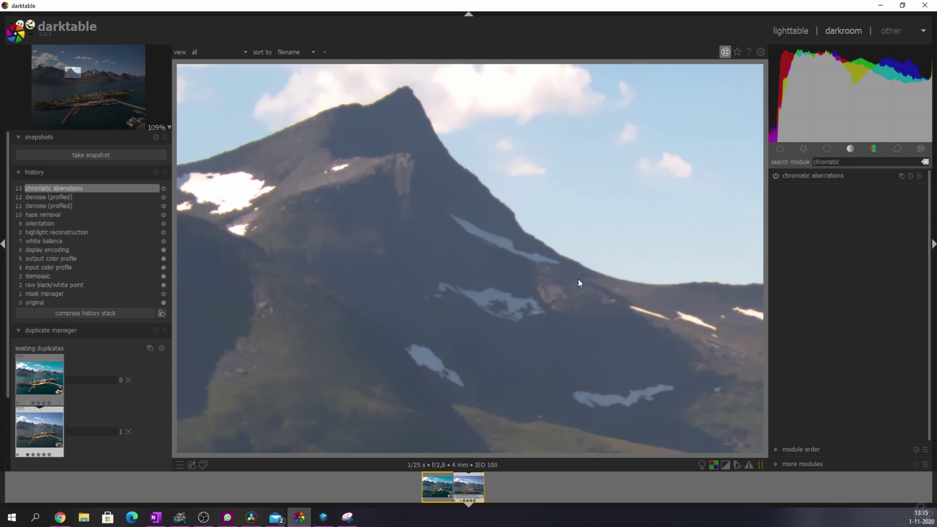
pyautogui.scroll(-2, 595, 292)
pyautogui.scroll(-2, 595, 291)
pyautogui.scroll(-2, 594, 292)
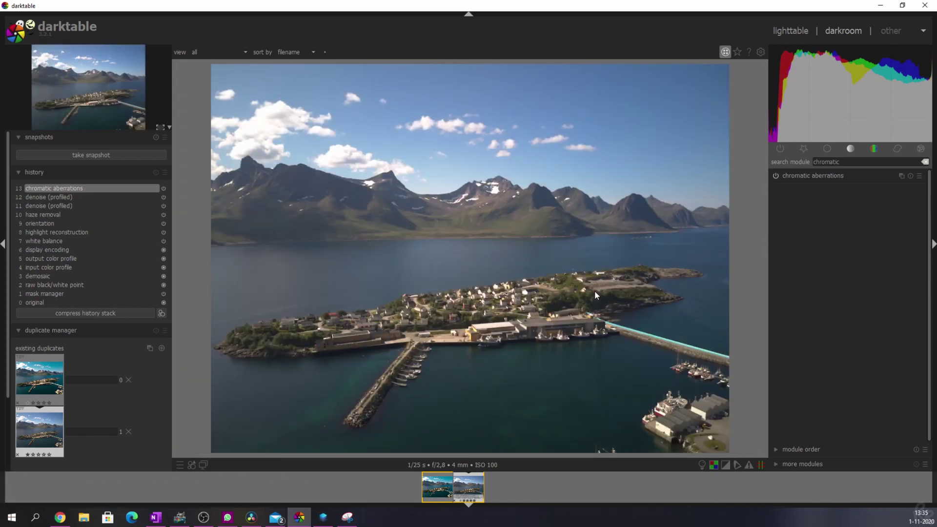
# Step: Enable highpass and set its sharpness to 57%
pyautogui.hotkey('ctrl', 'f')
pyautogui.write('highpass')
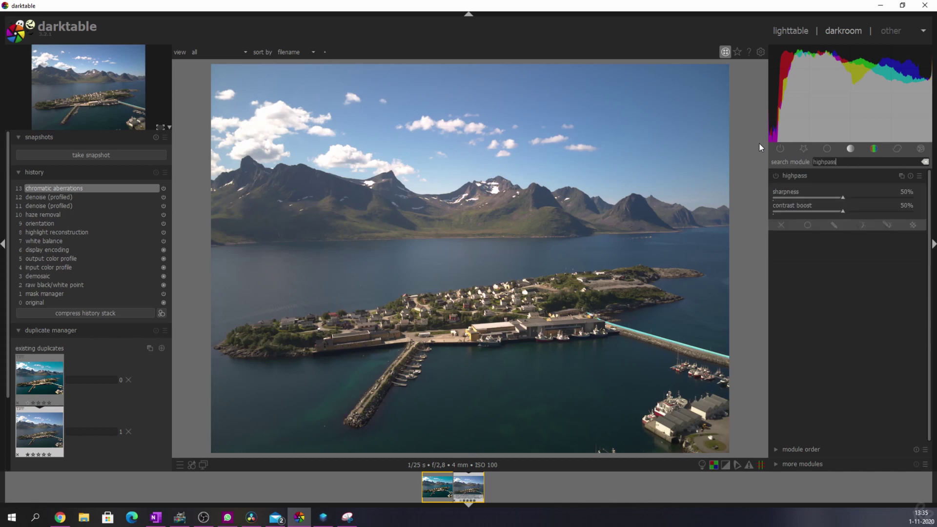
pyautogui.click(775, 176)
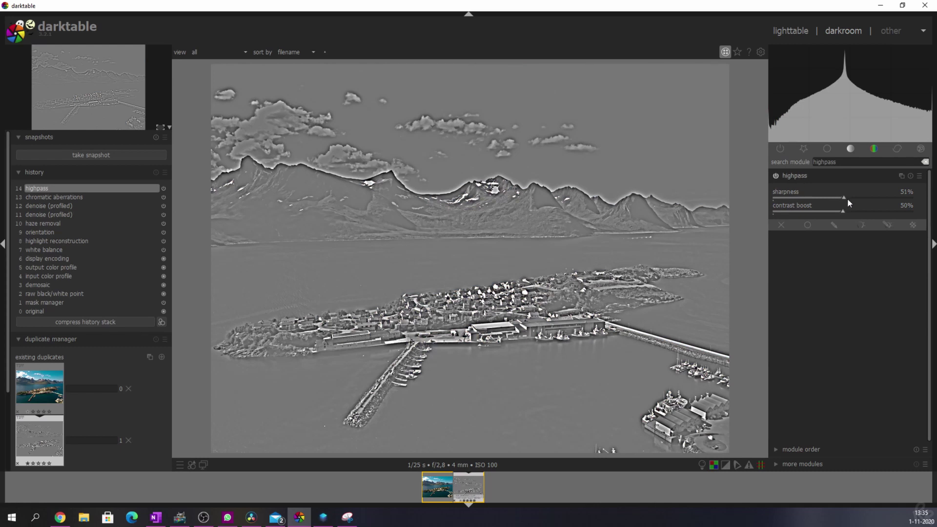
pyautogui.moveTo(853, 197)
pyautogui.mouseDown()
pyautogui.moveTo(889, 196)
pyautogui.moveTo(780, 194)
pyautogui.mouseUp()
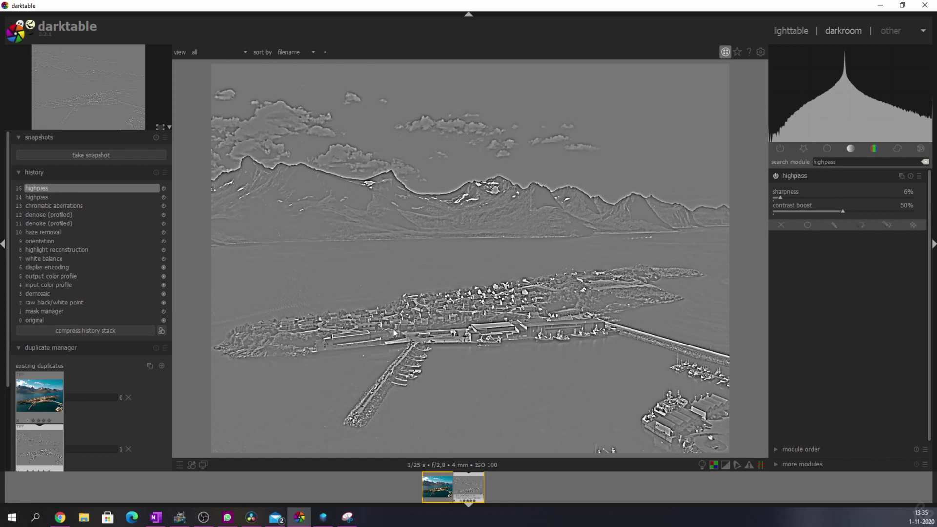
pyautogui.moveTo(847, 209)
pyautogui.mouseDown()
pyautogui.moveTo(914, 210)
pyautogui.moveTo(769, 208)
pyautogui.mouseUp()
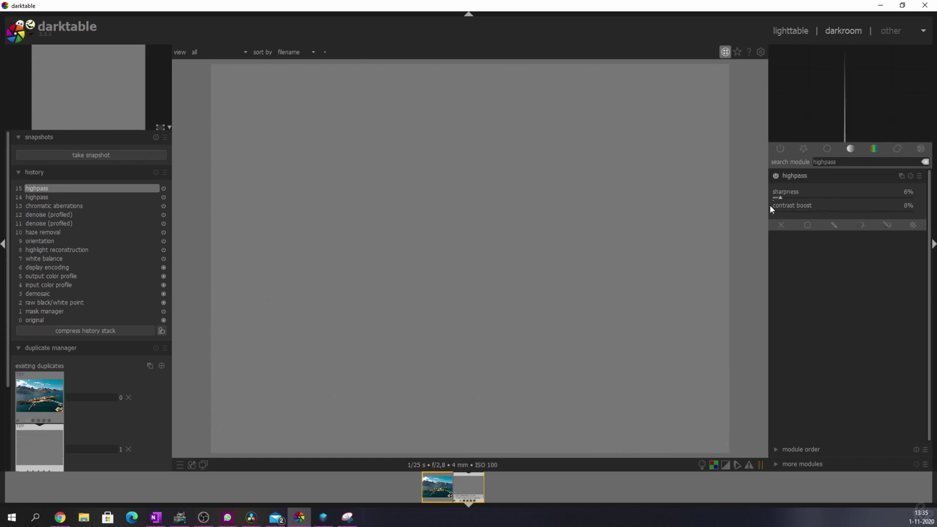
pyautogui.click(911, 176)
pyautogui.moveTo(842, 197); pyautogui.dragTo(852, 197)
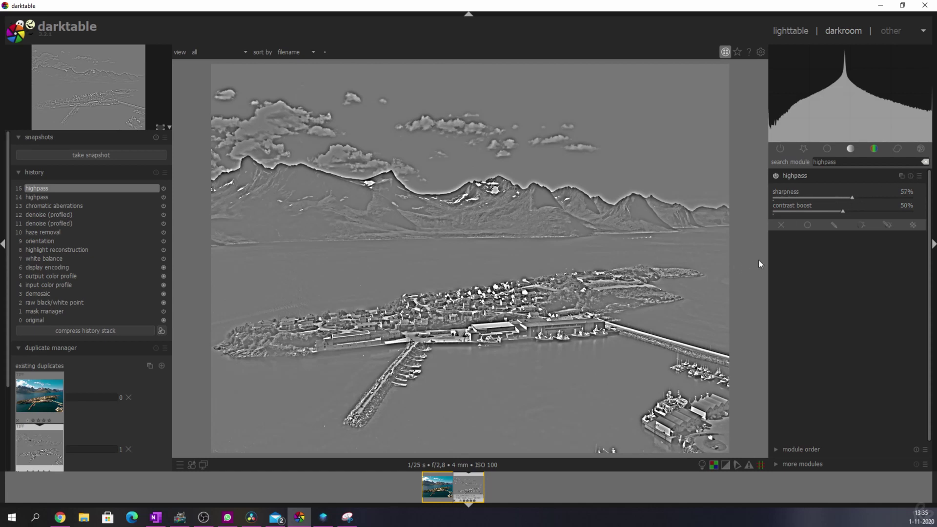
# Step: Blend the highpass layer in overlay mode at 30% opacity
pyautogui.click(808, 226)
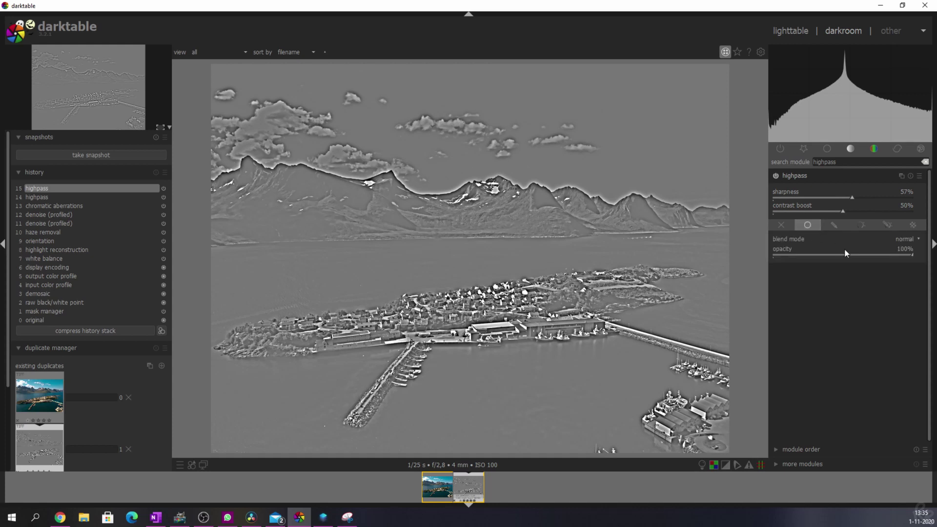
pyautogui.click(900, 240)
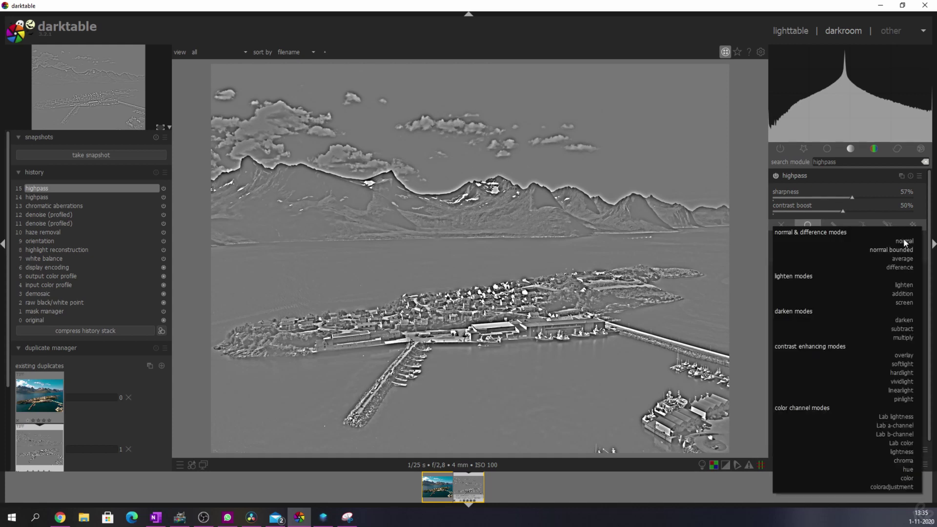
pyautogui.click(901, 354)
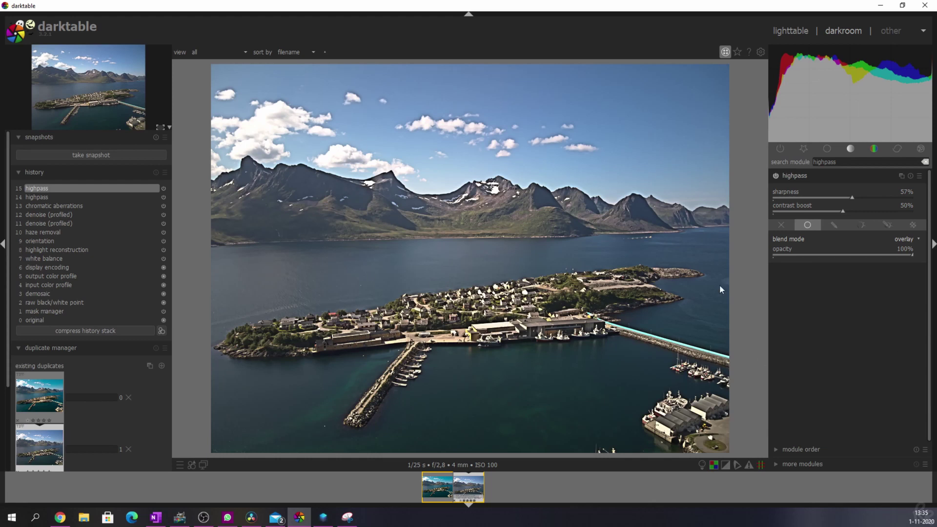
pyautogui.rightClick(903, 249)
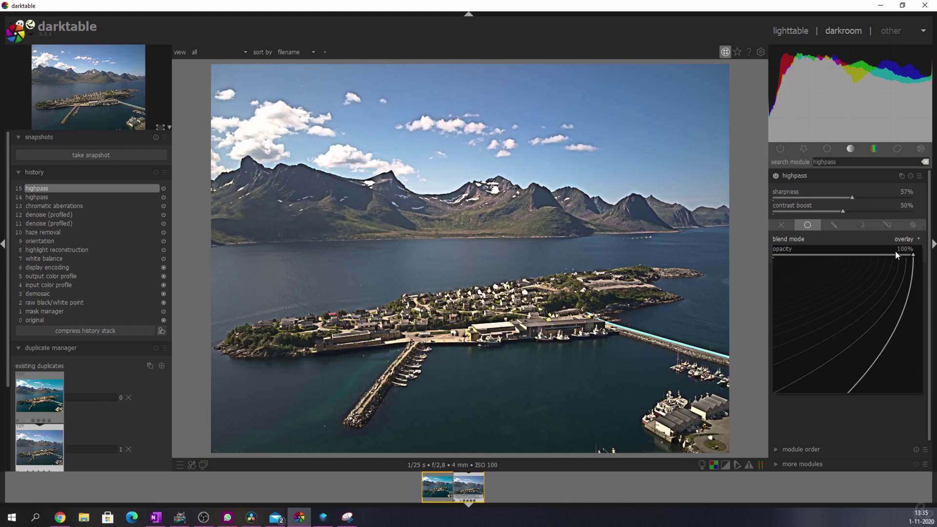
pyautogui.click(903, 443)
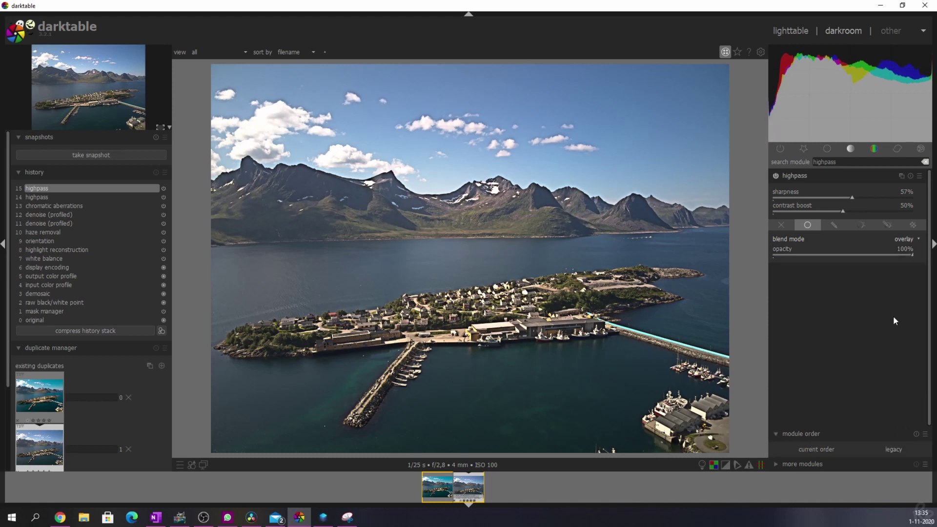
pyautogui.rightClick(905, 249)
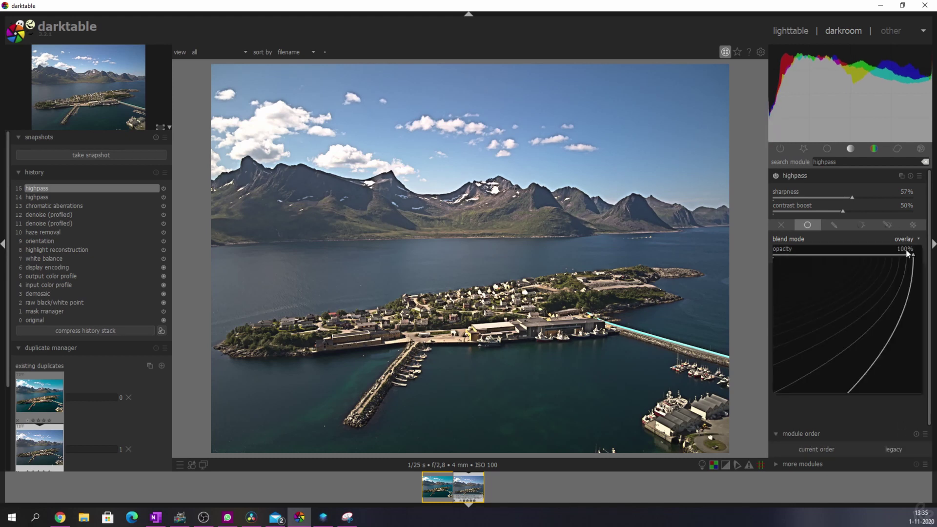
pyautogui.write('30')
pyautogui.press('Return')
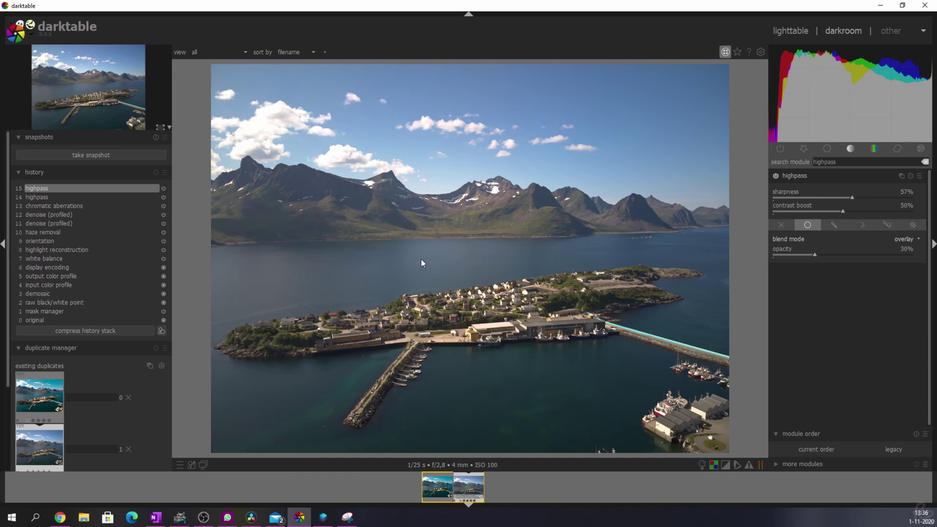
# Step: Enable color balance, sample the contrast fulcrum (12.03%), and raise contrast to +10.06%
pyautogui.click(851, 162)
pyautogui.write('color balan')
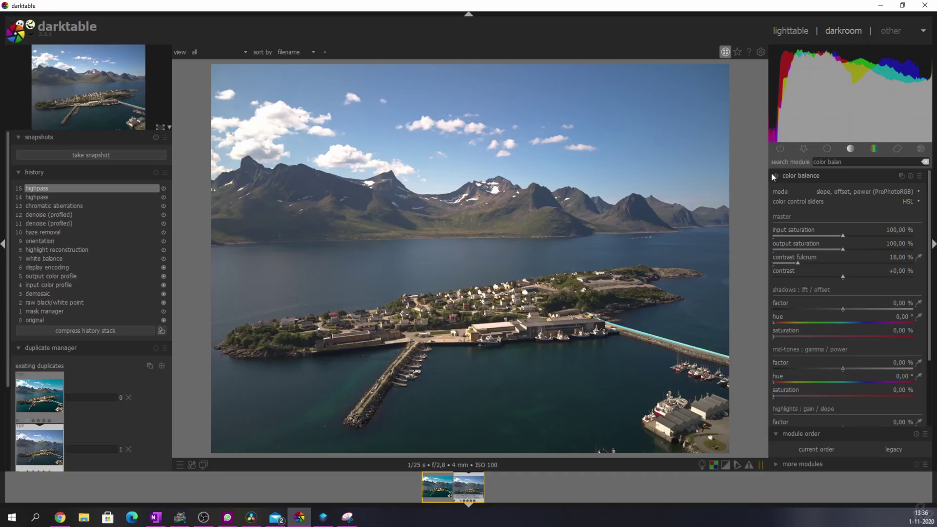
pyautogui.click(776, 176)
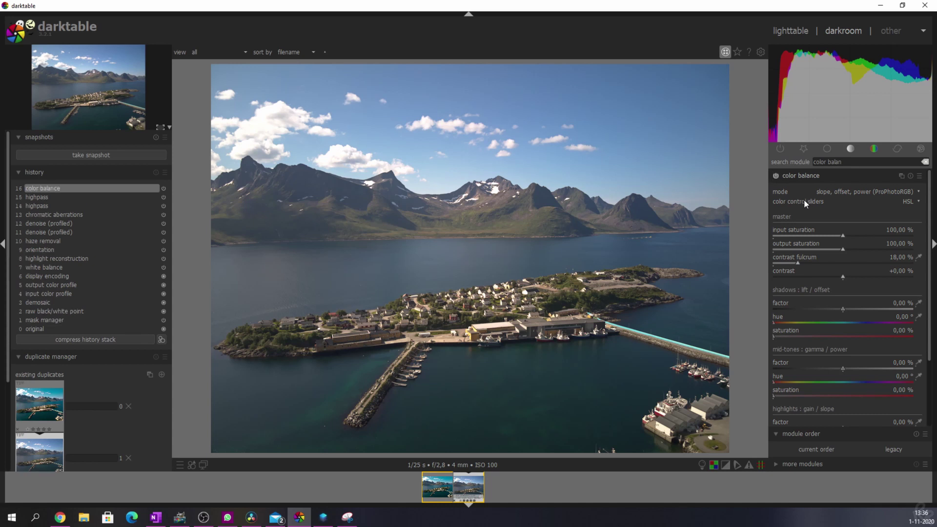
pyautogui.click(919, 258)
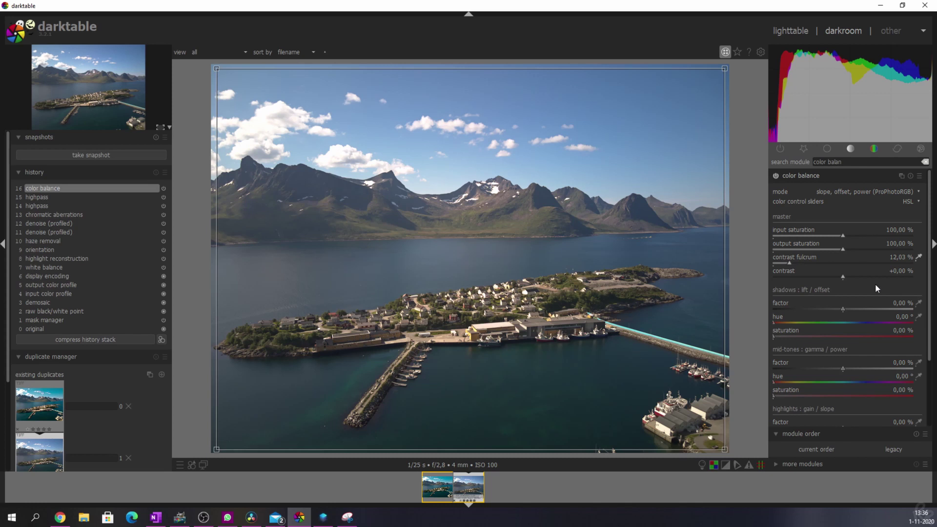
pyautogui.moveTo(845, 274); pyautogui.dragTo(868, 279)
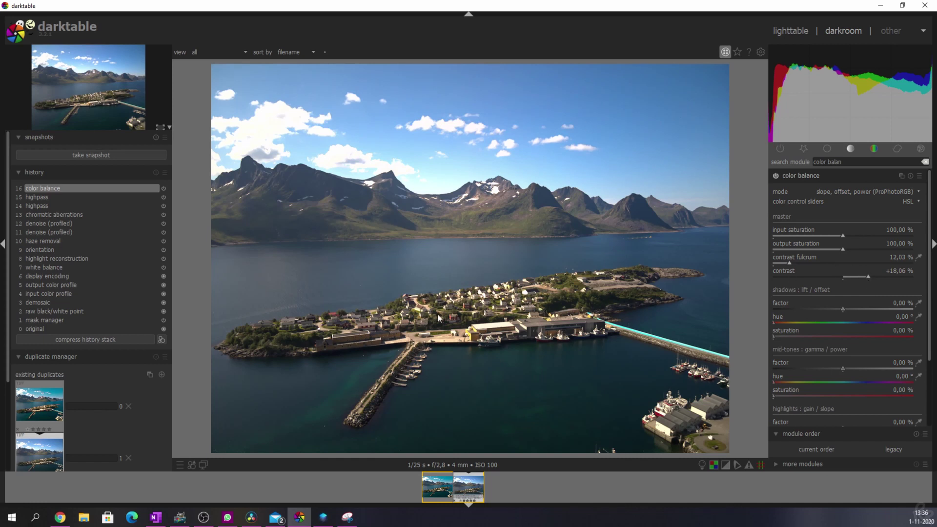
# Step: Add a color balance instance, rename the first, and apply a teal-orange split-toning preset
pyautogui.click(901, 177)
pyautogui.click(859, 184)
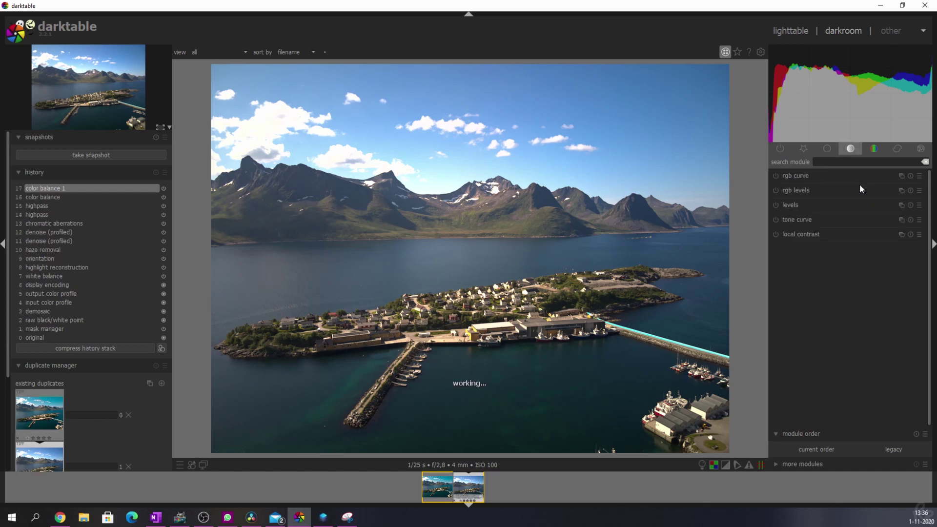
pyautogui.write('col')
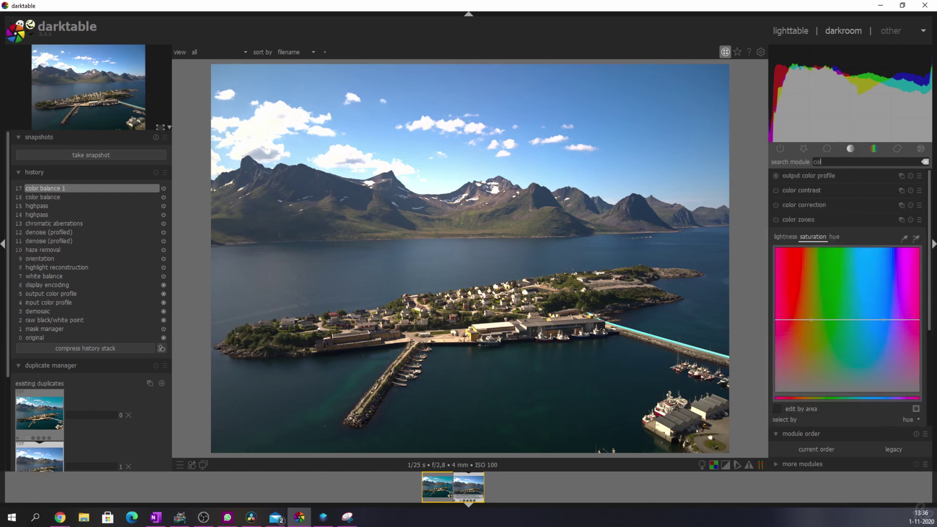
pyautogui.write('or ba')
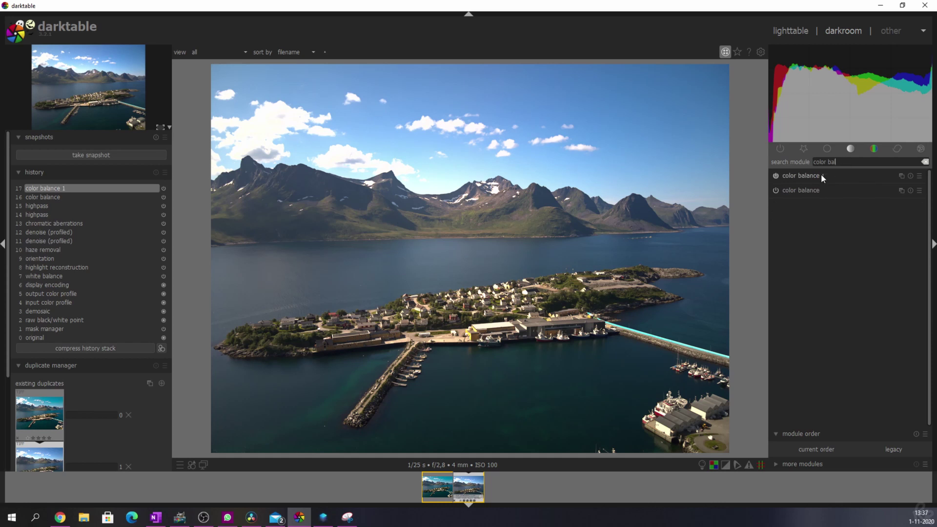
pyautogui.write('l')
pyautogui.keyDown('ctrl'); pyautogui.click(820, 174); pyautogui.keyUp('ctrl')
pyautogui.write('first instanceor')
pyautogui.write('iginal version')
pyautogui.press('Return')
pyautogui.click(919, 177)
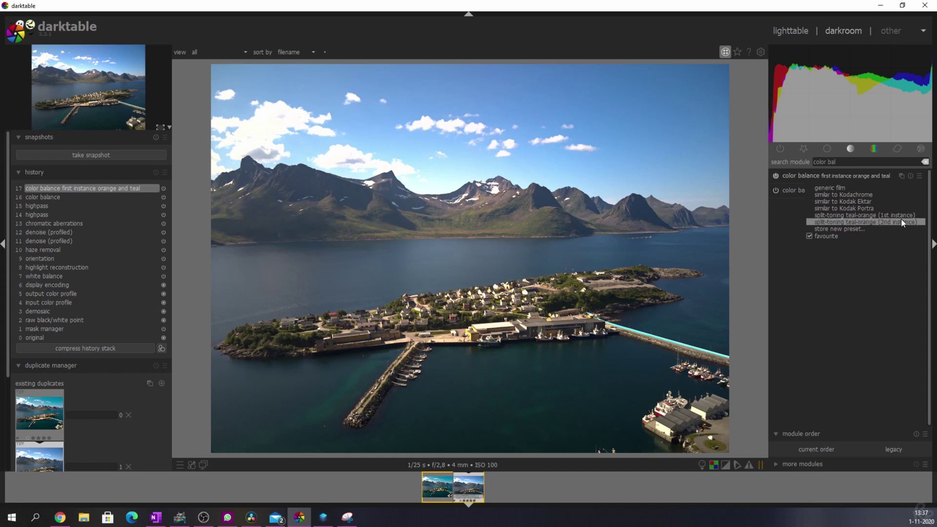
pyautogui.click(858, 217)
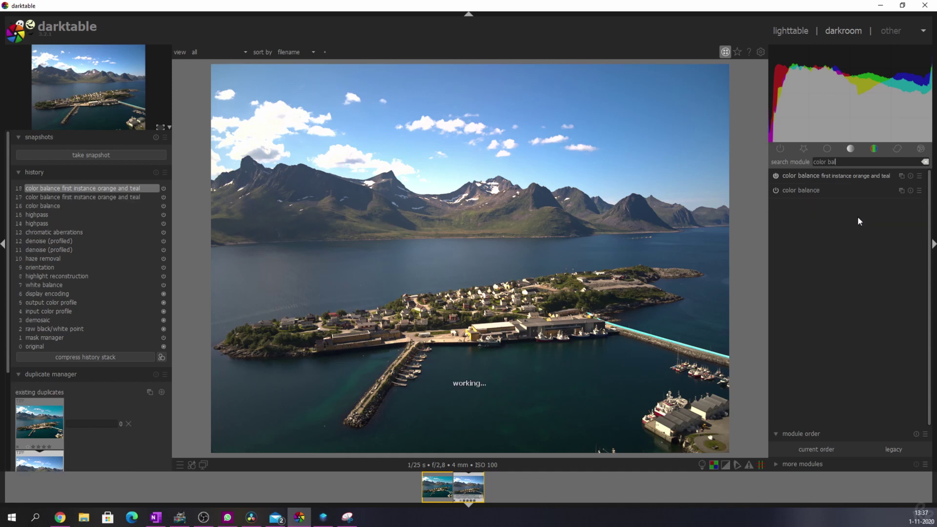
# Step: Add color balance 2 and apply the teal-orange split-toning preset to it
pyautogui.click(900, 176)
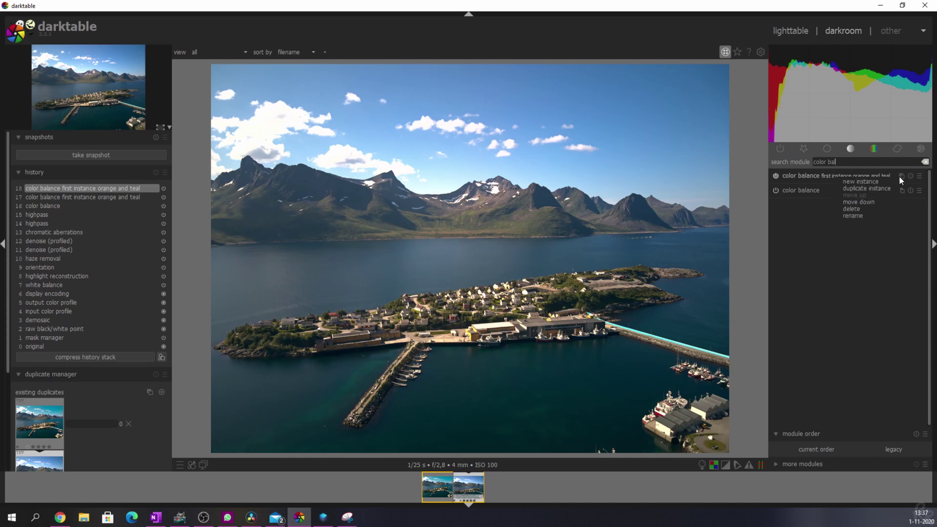
pyautogui.click(859, 188)
pyautogui.write('color ')
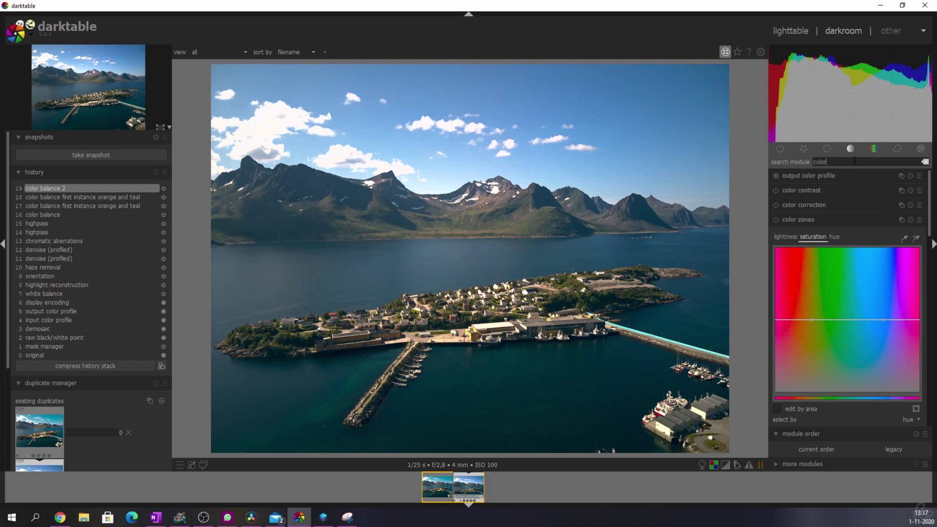
pyautogui.write('bal')
pyautogui.click(918, 176)
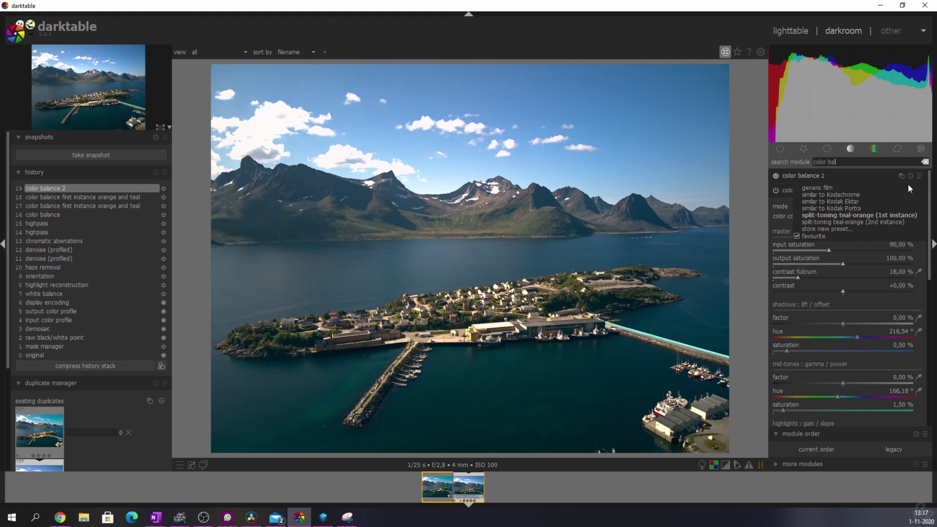
pyautogui.click(855, 221)
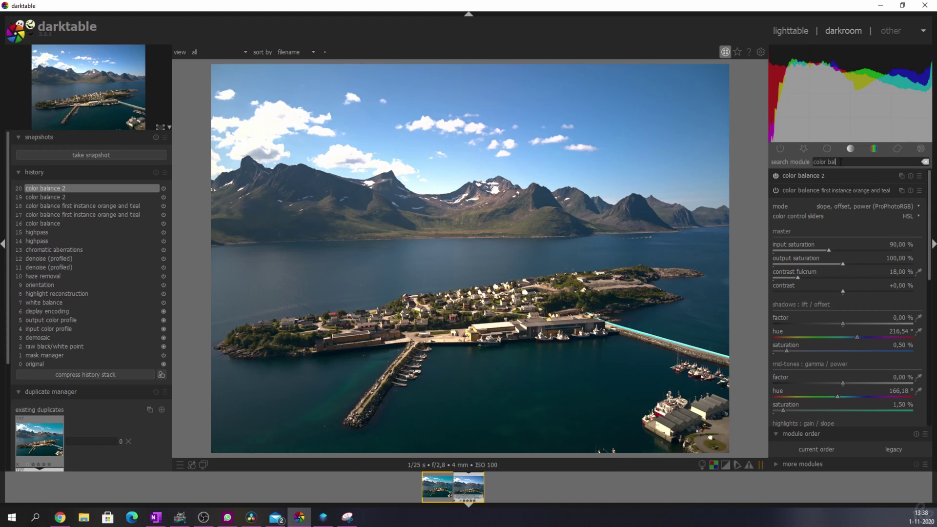
# Step: Enable the retouch module and increase its number of wavelet scales
pyautogui.hotkey('ctrl', 'a')
pyautogui.write('retouch')
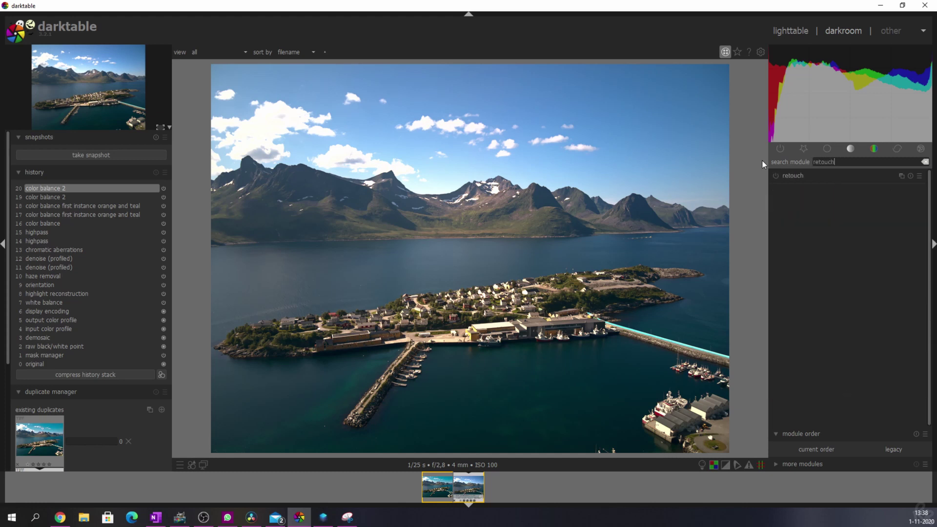
pyautogui.click(791, 176)
pyautogui.click(774, 177)
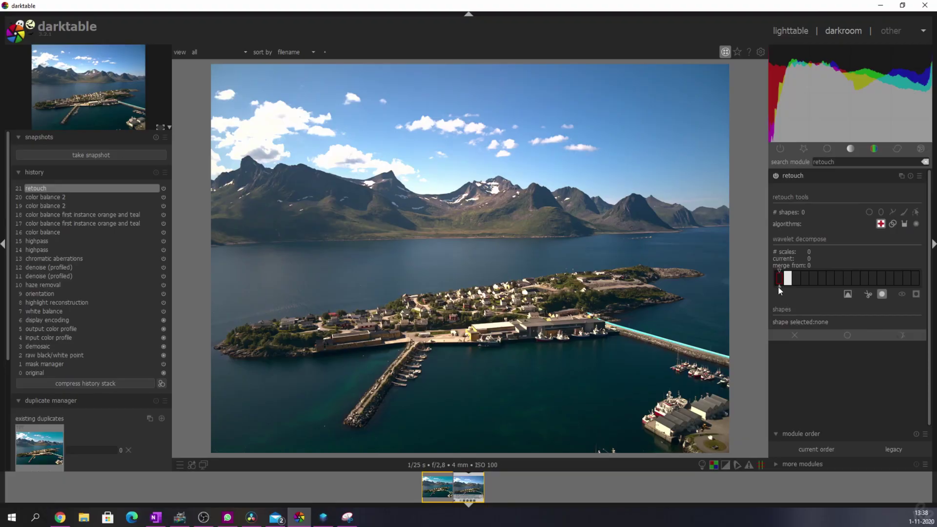
pyautogui.moveTo(778, 287); pyautogui.dragTo(831, 284)
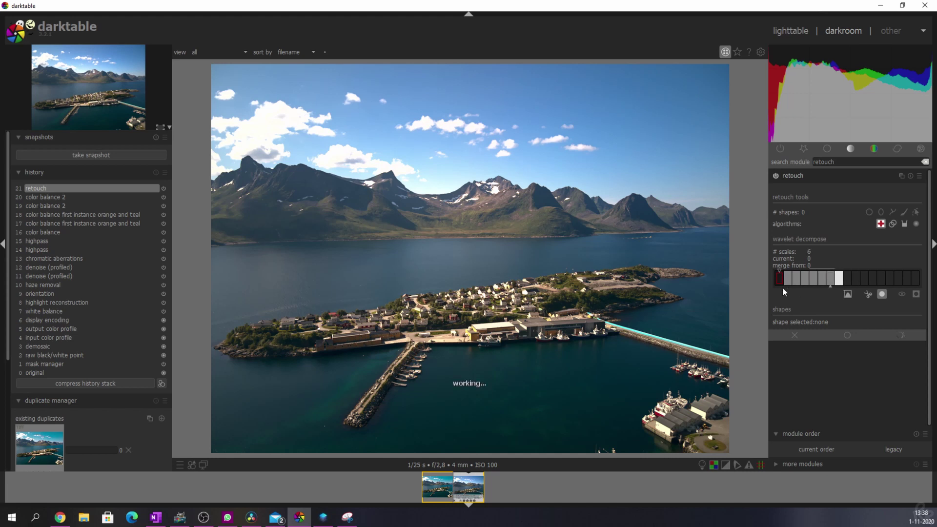
pyautogui.scroll(-4, 780, 284)
pyautogui.scroll(-3, 780, 271)
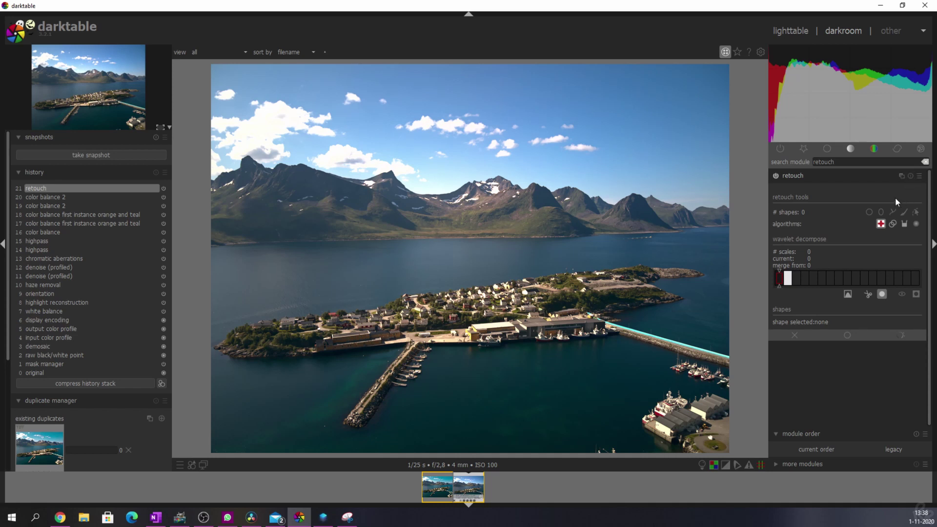
# Step: Place an elliptical spot correction near the bottom edge and nudge its source up-left
pyautogui.click(880, 211)
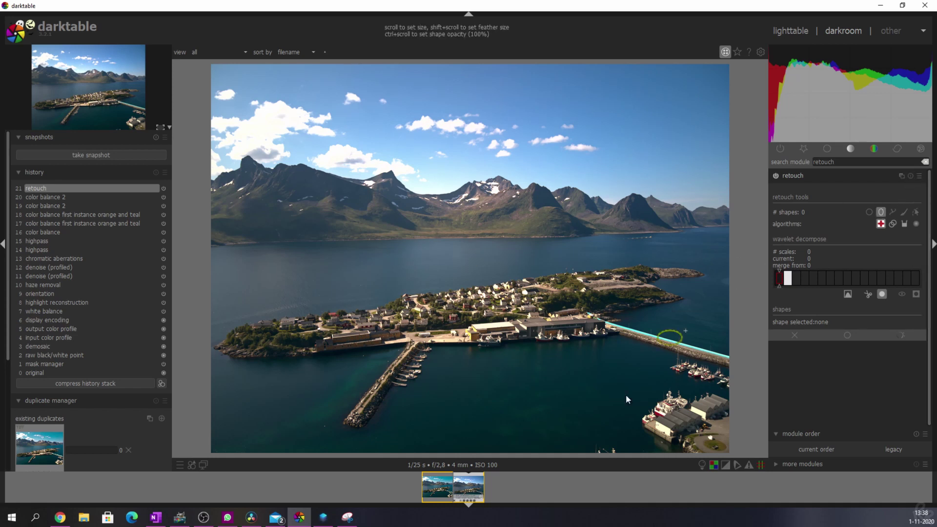
pyautogui.click(608, 452)
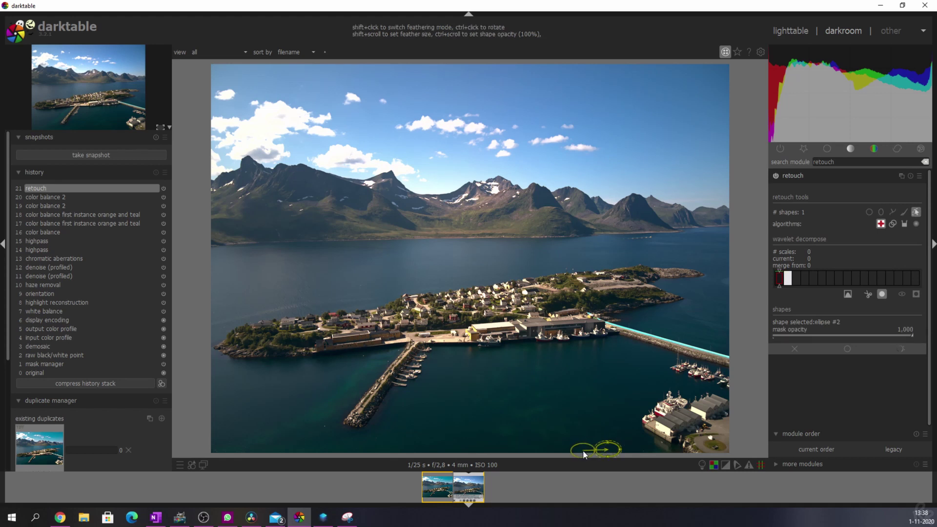
pyautogui.moveTo(583, 450); pyautogui.dragTo(572, 445)
pyautogui.click(796, 179)
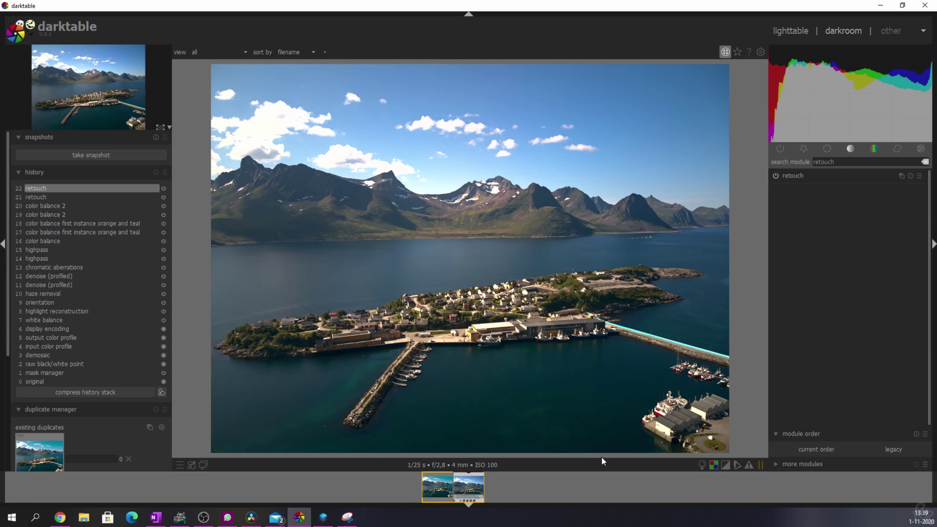
# Step: Apply a freehand crop with crop and rotate, lowering the top edge to trim sky
pyautogui.hotkey('ctrl', 'f')
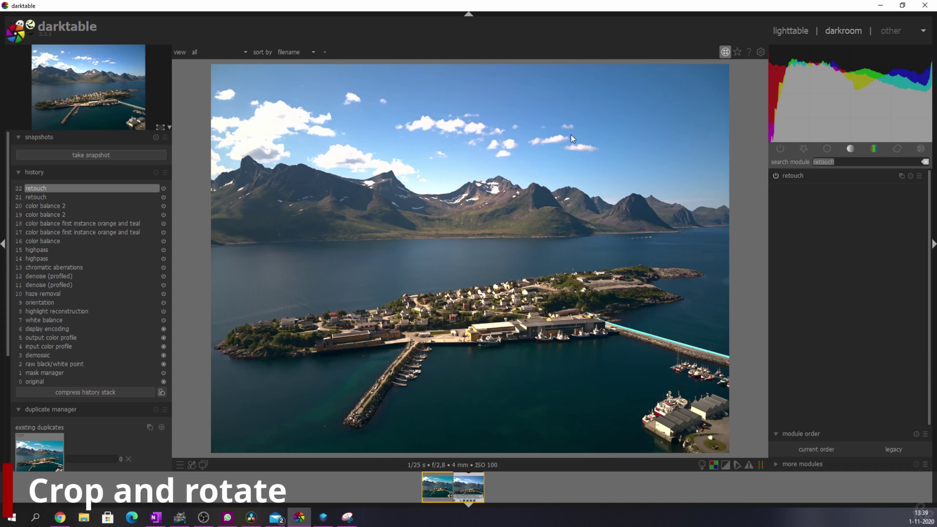
pyautogui.write('crop')
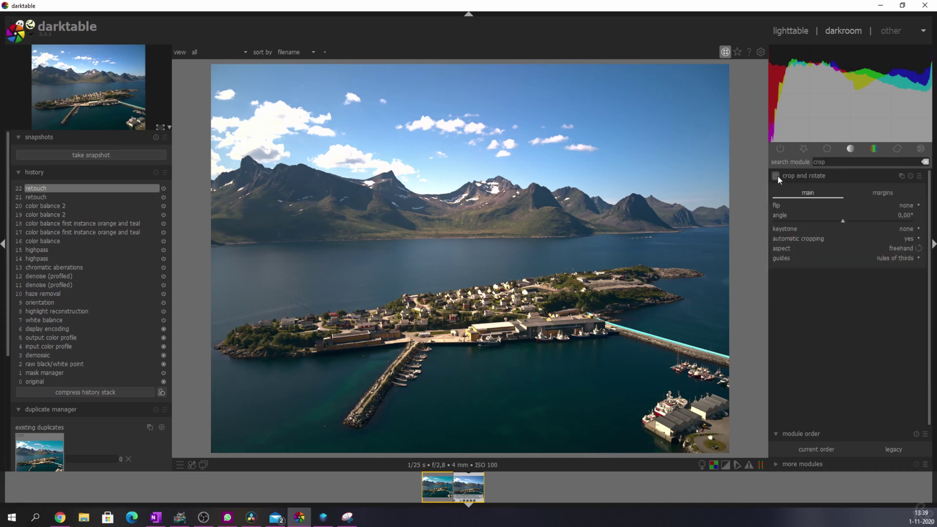
pyautogui.click(777, 175)
pyautogui.click(900, 249)
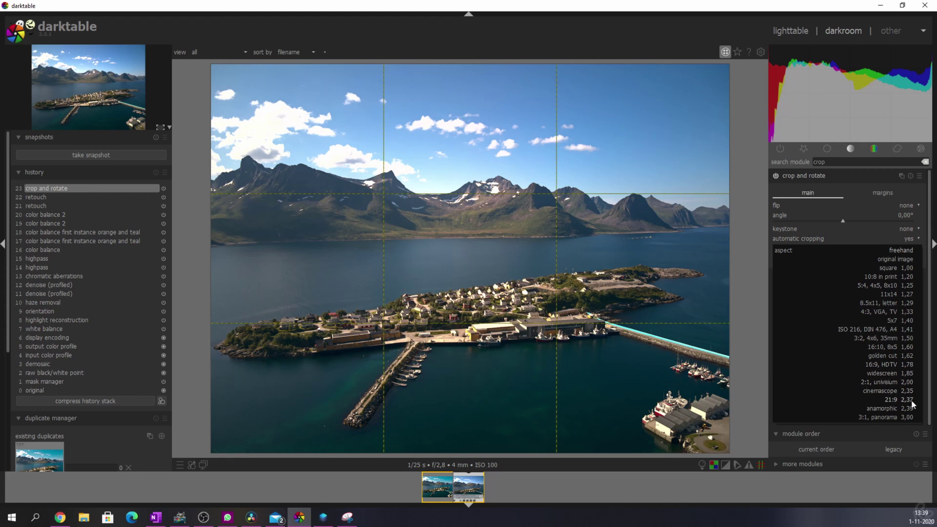
pyautogui.click(908, 250)
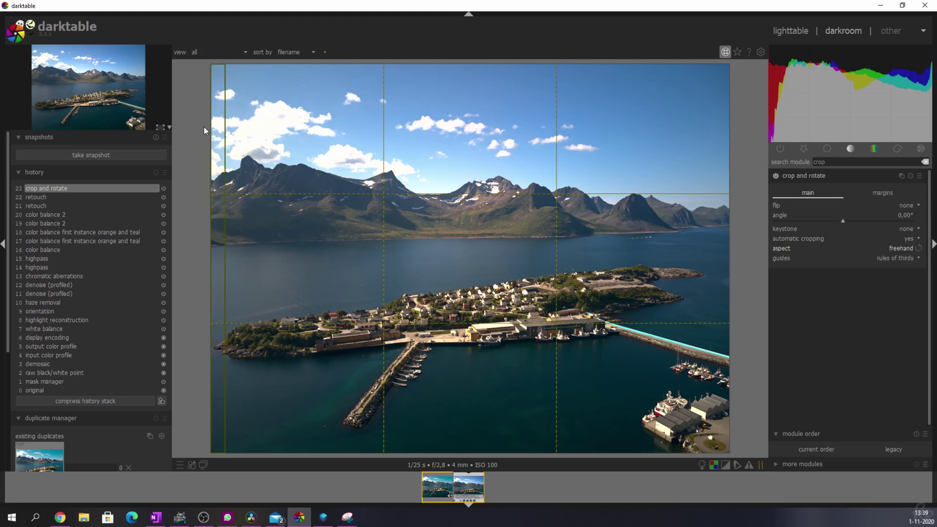
pyautogui.moveTo(217, 71); pyautogui.dragTo(214, 127)
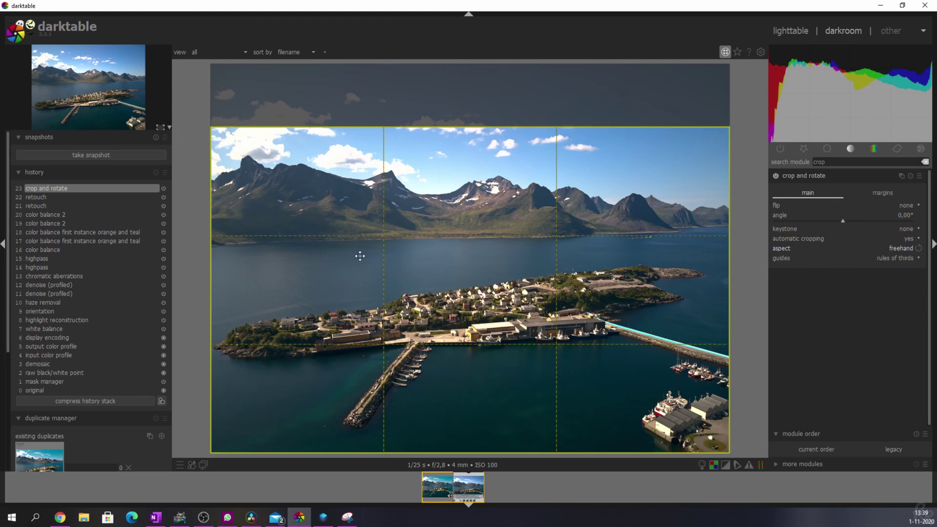
pyautogui.press('Return')
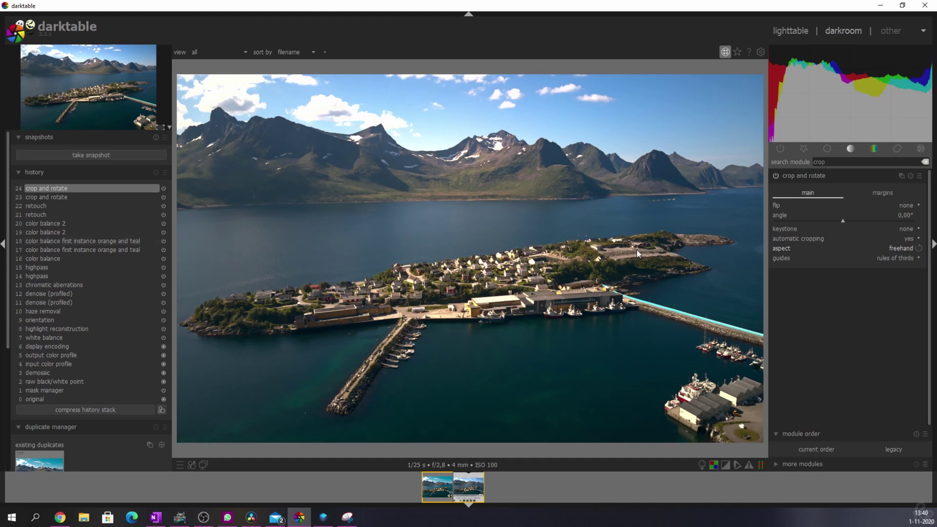
# Step: Enable exposure with black level correction at 0.0030 to deepen the shadows
pyautogui.hotkey('ctrl', 'f')
pyautogui.write('exposur')
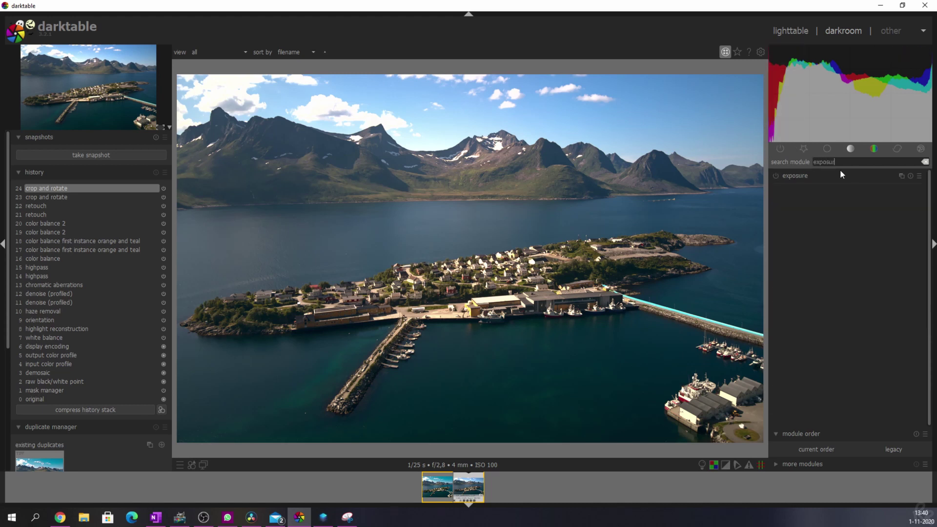
pyautogui.click(777, 175)
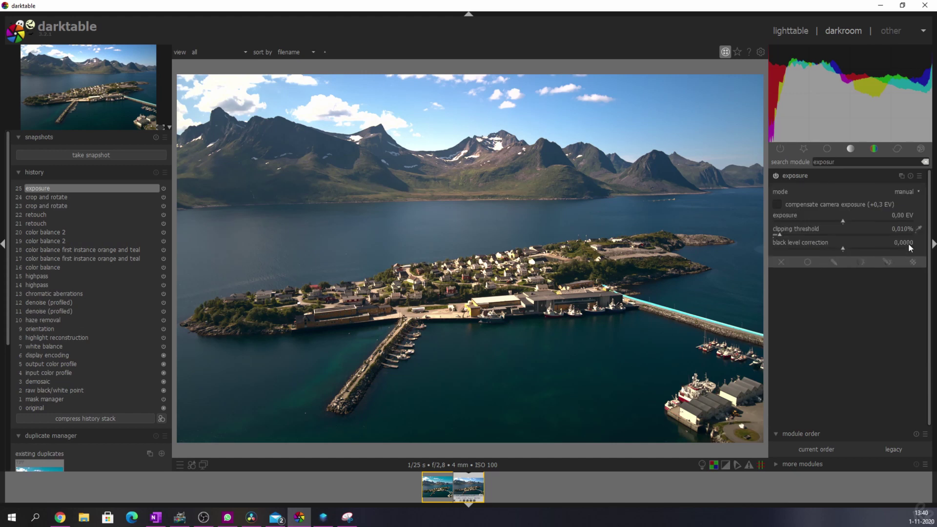
pyautogui.scroll(1, 909, 243)
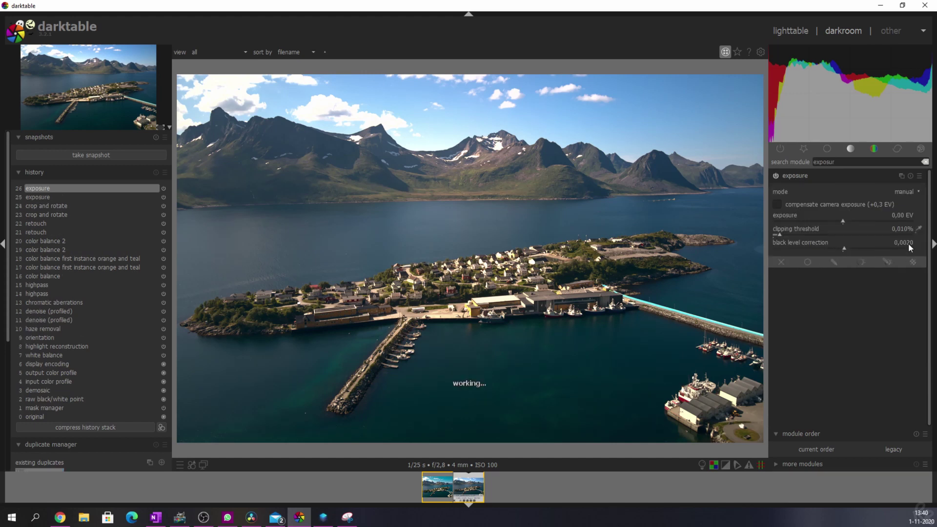
pyautogui.scroll(1, 908, 243)
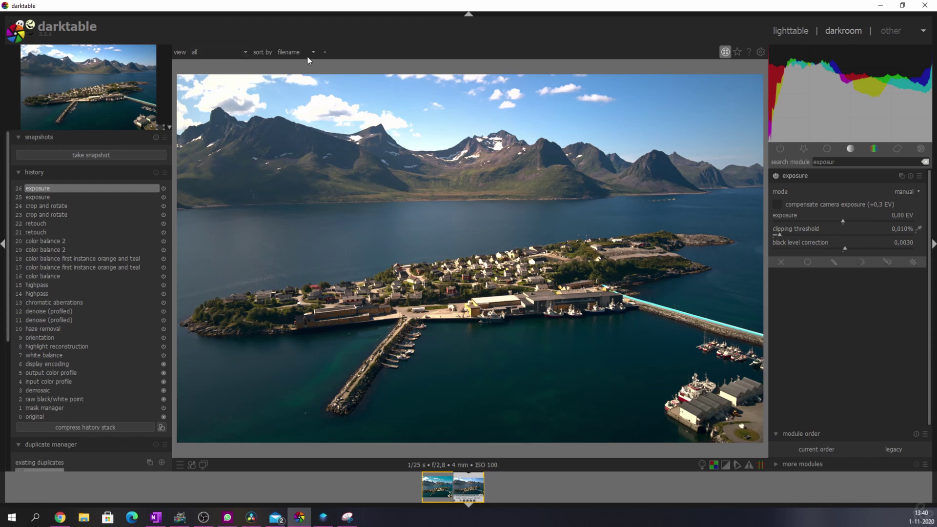
# Step: Add a second exposure instance set to -0.50 EV
pyautogui.click(902, 176)
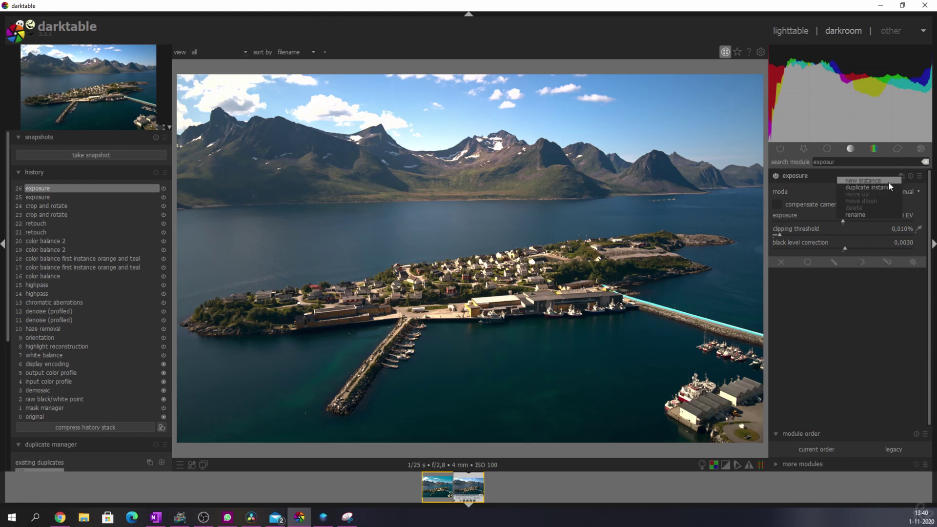
pyautogui.click(887, 182)
pyautogui.click(857, 162)
pyautogui.write('expos')
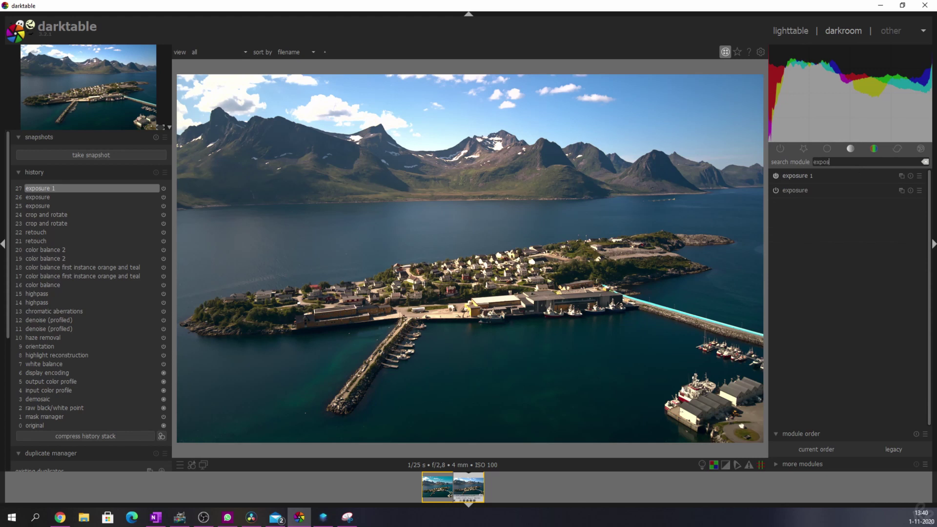
pyautogui.click(856, 178)
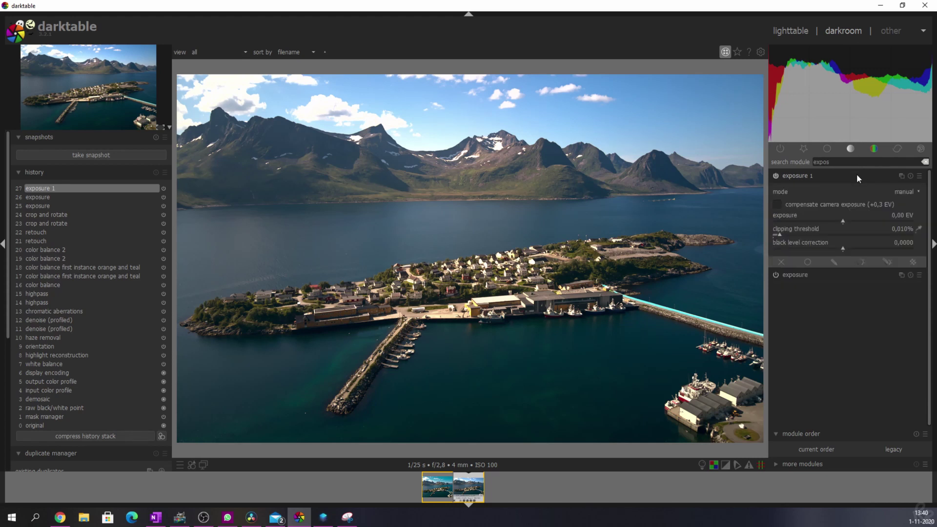
pyautogui.rightClick(905, 213)
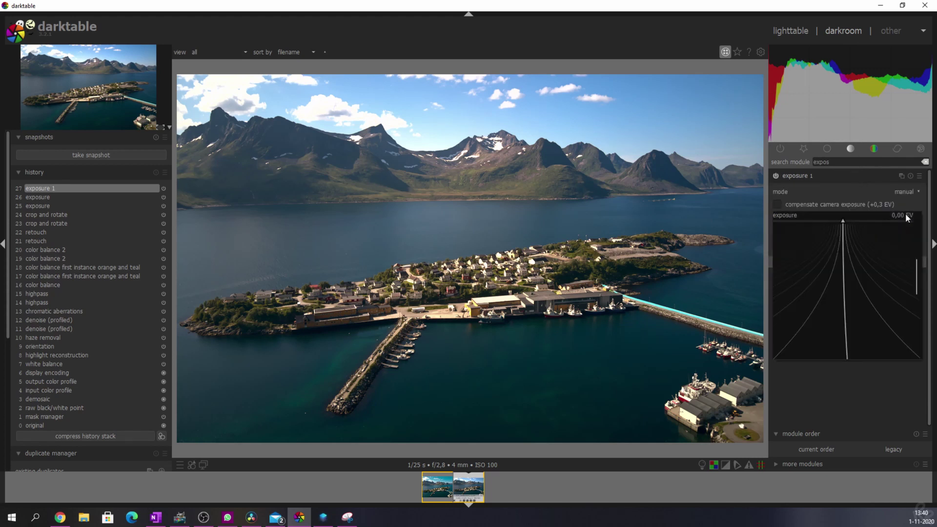
pyautogui.write('-0.5')
pyautogui.press('Return')
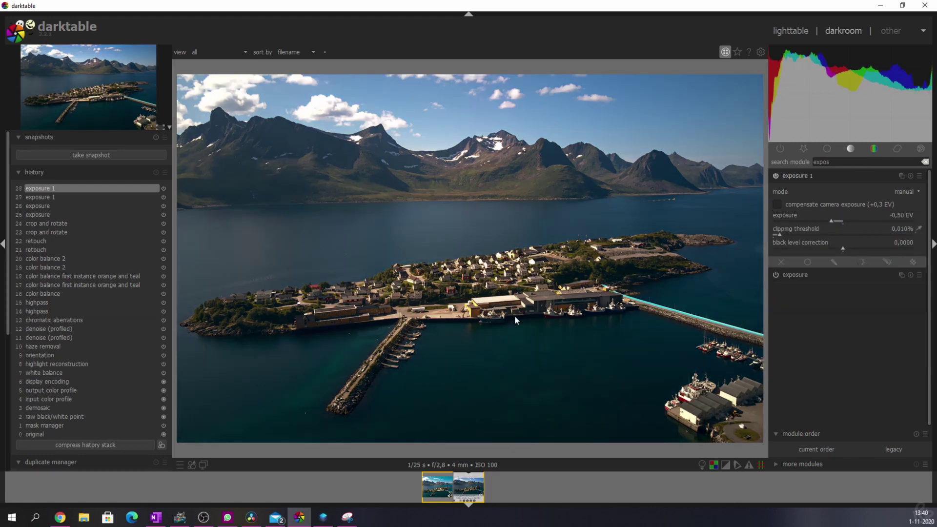
# Step: Limit it with a tilted drawn gradient mask across the mountains
pyautogui.click(832, 262)
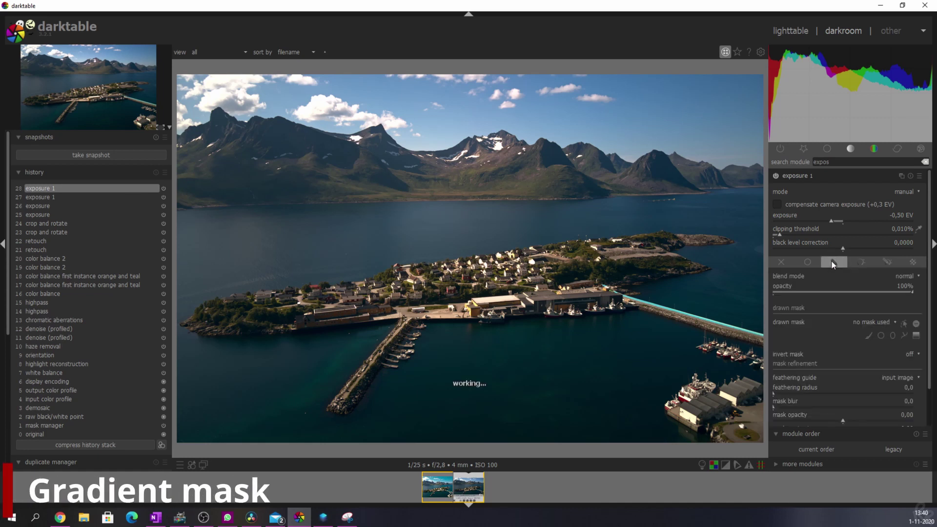
pyautogui.click(915, 335)
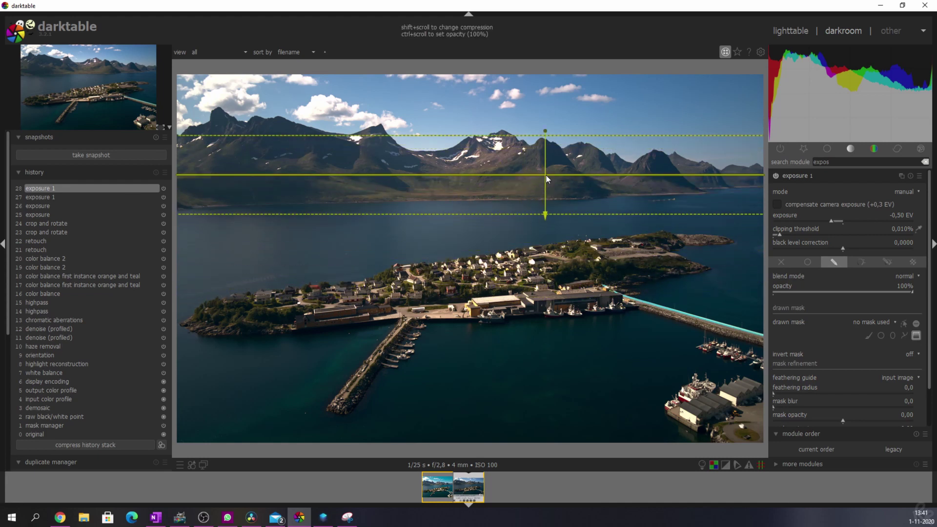
pyautogui.click(545, 175)
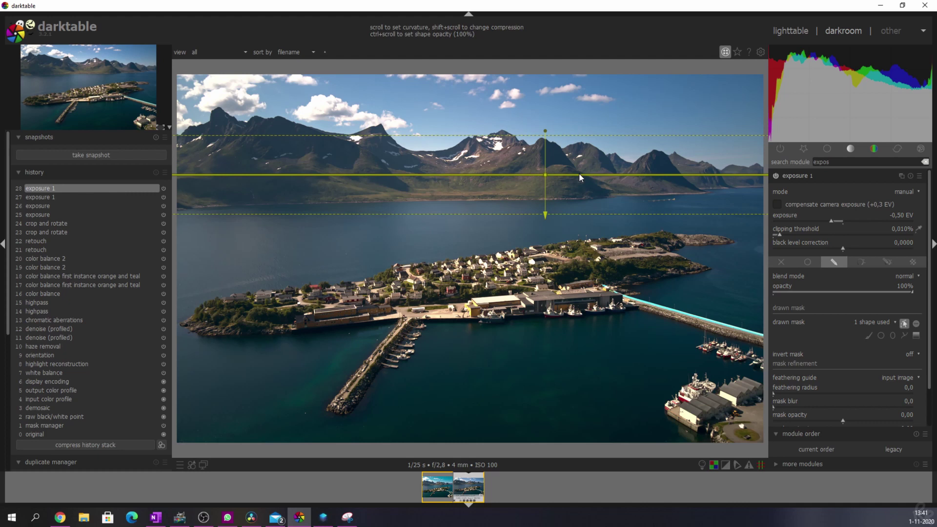
pyautogui.keyDown('shift'); pyautogui.scroll(2, 579, 173); pyautogui.keyUp('shift')
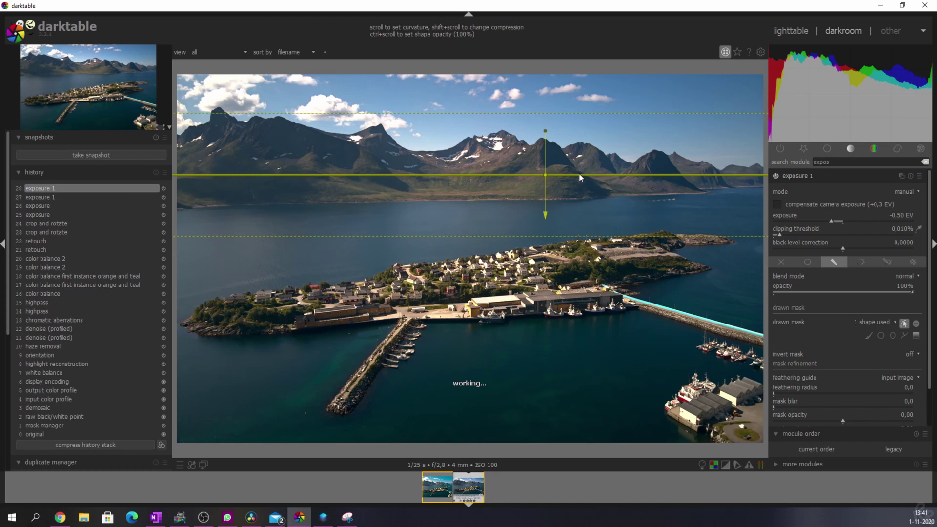
pyautogui.keyDown('shift'); pyautogui.scroll(-2, 579, 173); pyautogui.keyUp('shift')
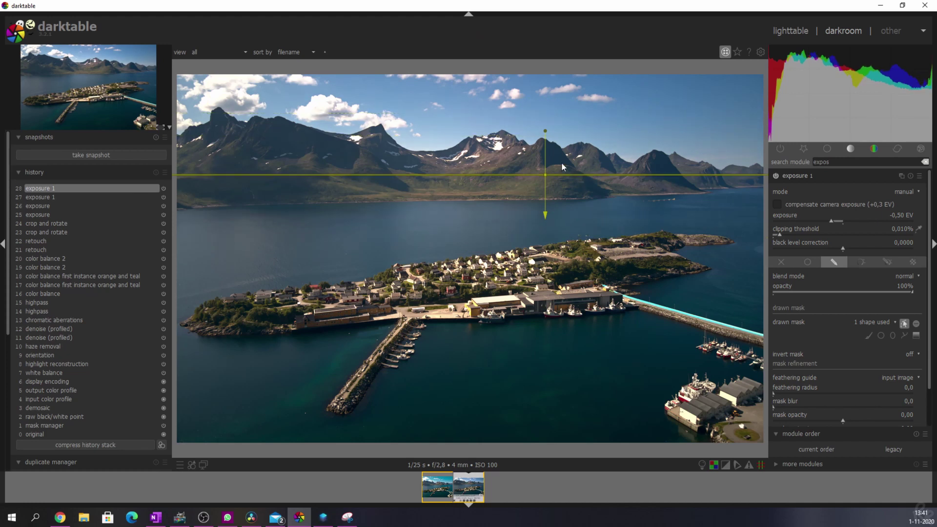
pyautogui.moveTo(545, 132); pyautogui.dragTo(533, 117)
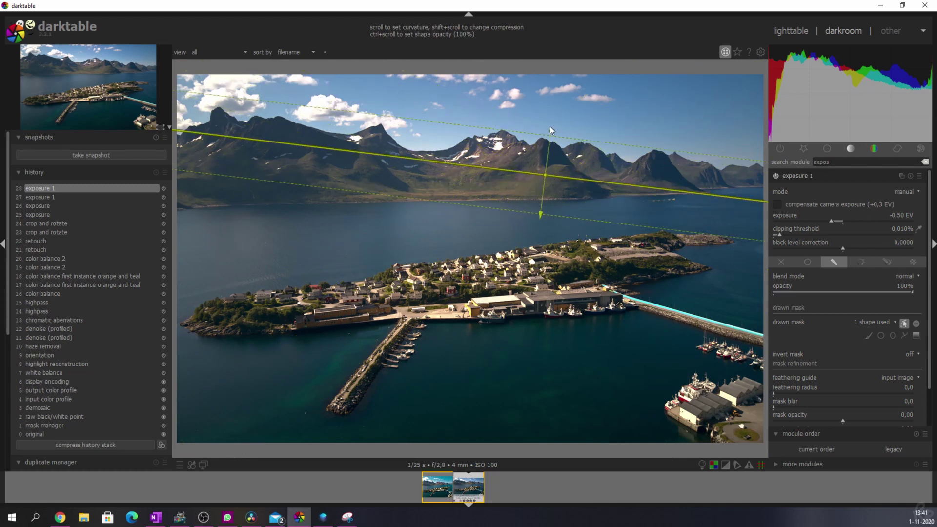
pyautogui.moveTo(533, 118)
pyautogui.mouseDown()
pyautogui.moveTo(575, 177)
pyautogui.moveTo(554, 155)
pyautogui.mouseUp()
pyautogui.click(573, 181)
pyautogui.scroll(1, 573, 178)
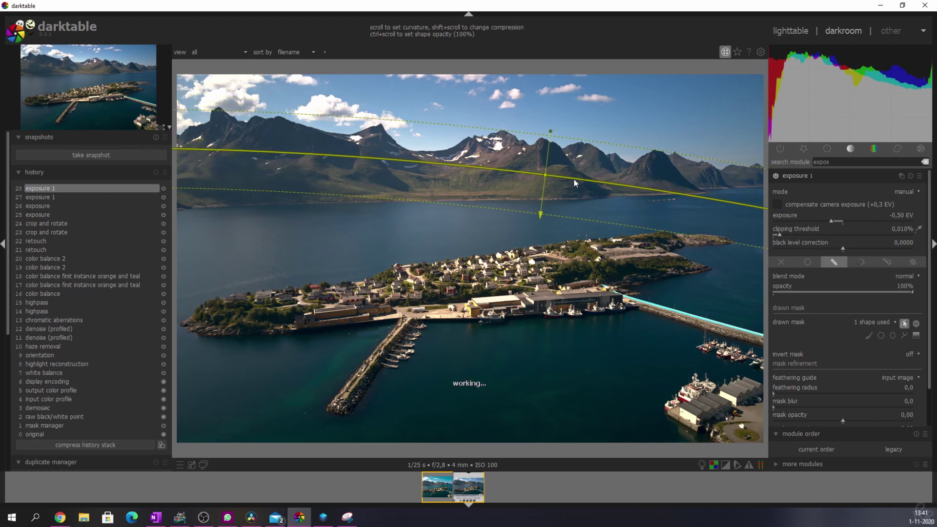
pyautogui.scroll(1, 573, 178)
pyautogui.scroll(-2, 573, 177)
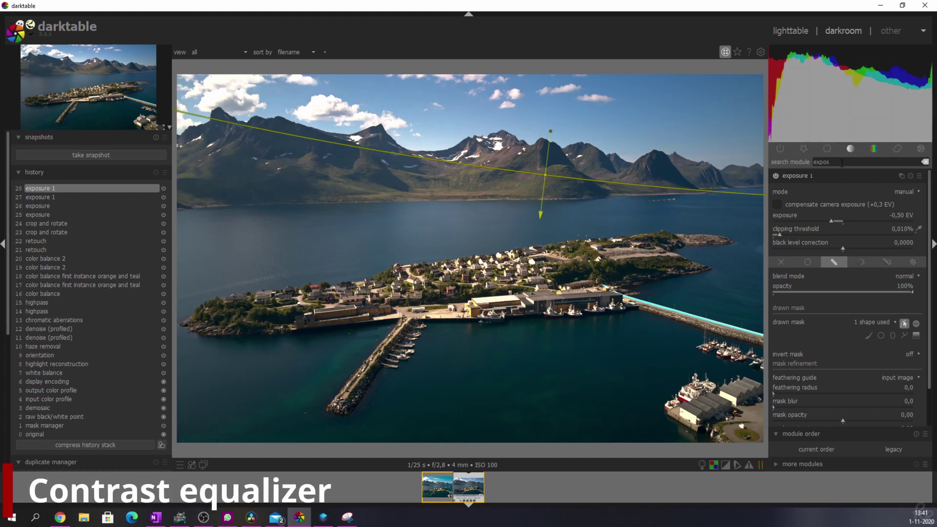
# Step: Enable the contrast equalizer and expand its settings
pyautogui.press('BackSpace')
pyautogui.press('BackSpace')
pyautogui.press('BackSpace')
pyautogui.write('contras')
pyautogui.click(802, 218)
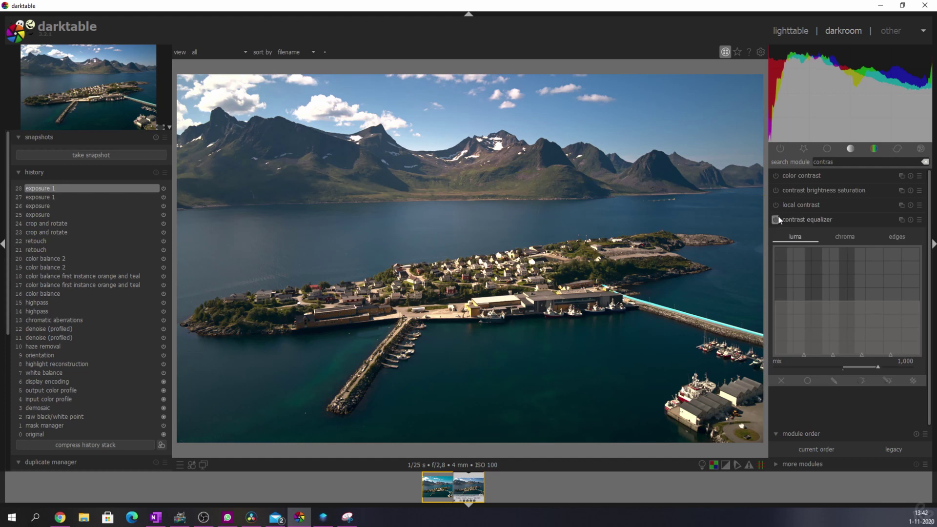
pyautogui.click(776, 219)
pyautogui.click(924, 224)
pyautogui.click(918, 220)
pyautogui.click(812, 218)
pyautogui.click(920, 221)
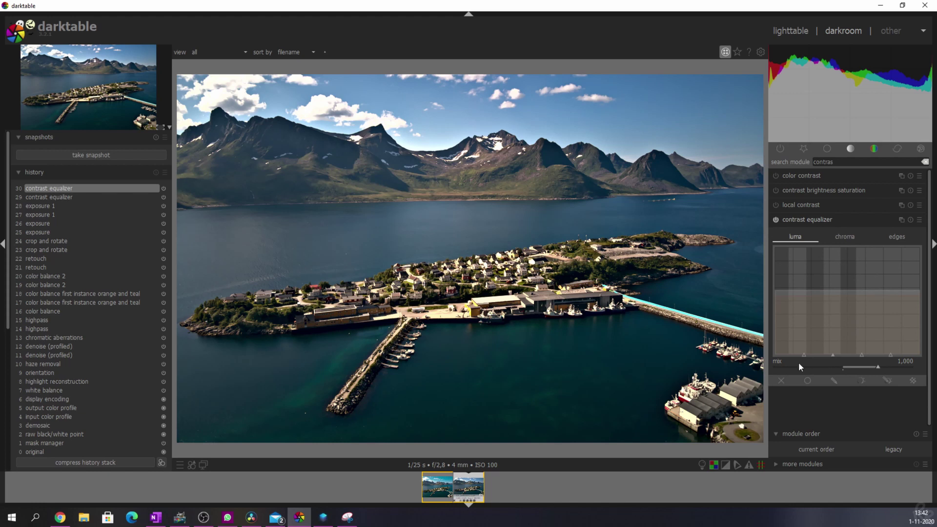
# Step: Try mix 0.5, return to 1, then blend uniformly at about 28% opacity
pyautogui.rightClick(908, 363)
pyautogui.write('0.5')
pyautogui.press('Return')
pyautogui.rightClick(908, 362)
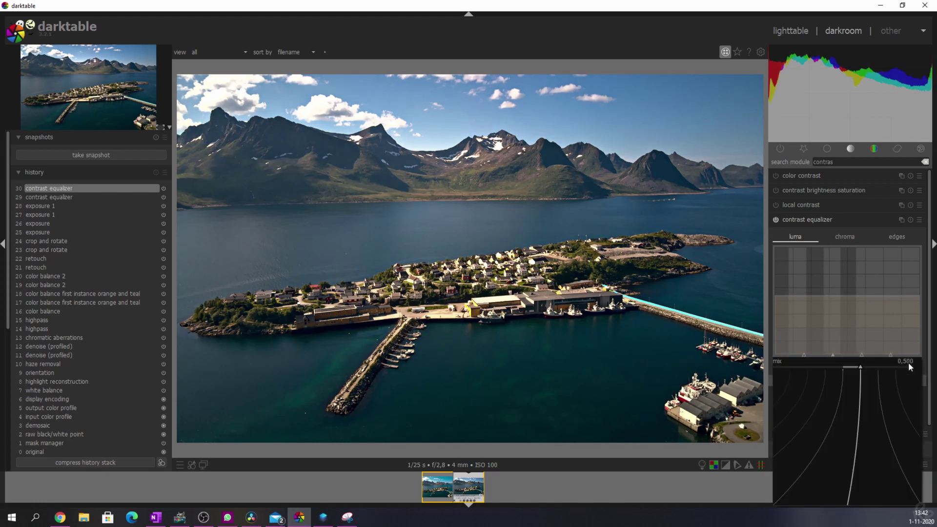
pyautogui.write('1')
pyautogui.press('Return')
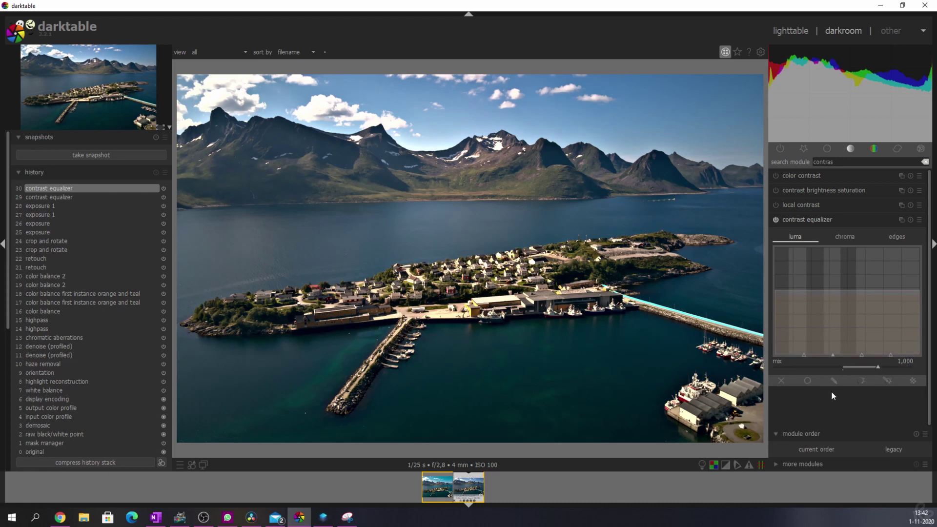
pyautogui.click(808, 381)
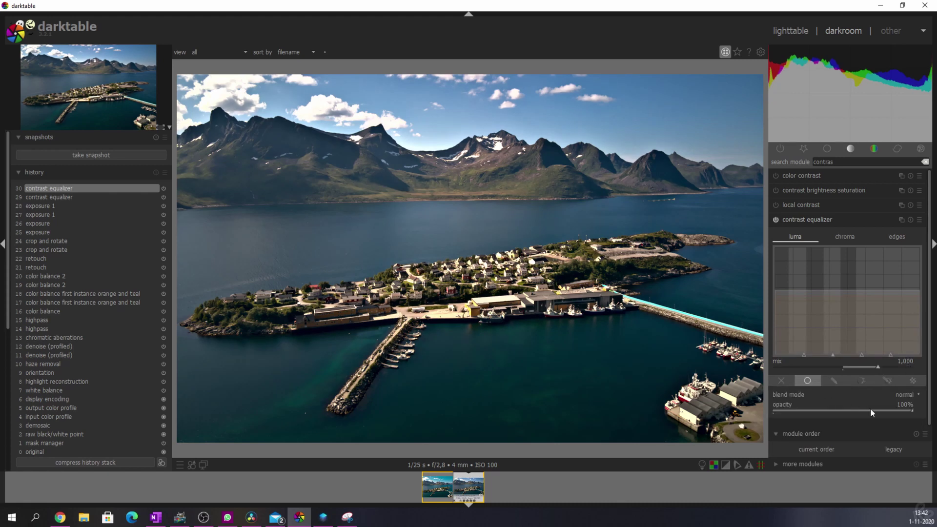
pyautogui.moveTo(901, 409); pyautogui.dragTo(815, 412)
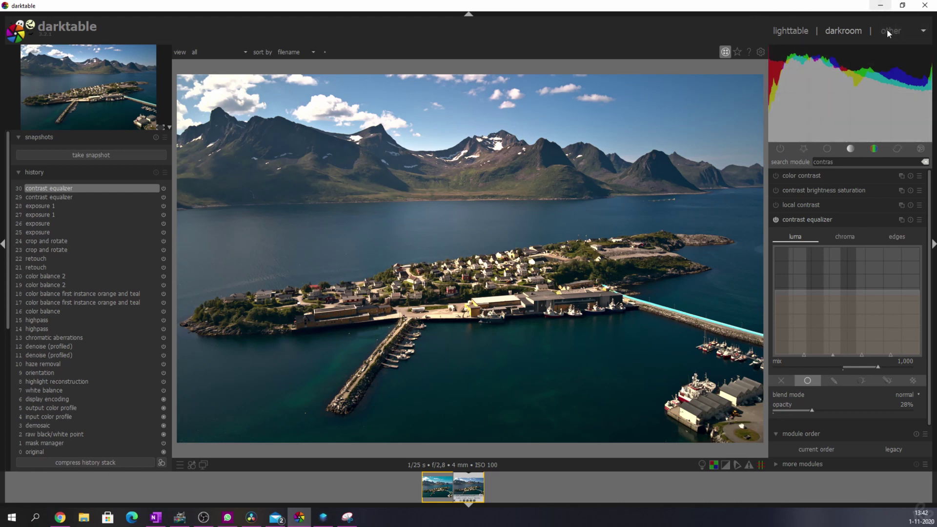
pyautogui.write('color zones')
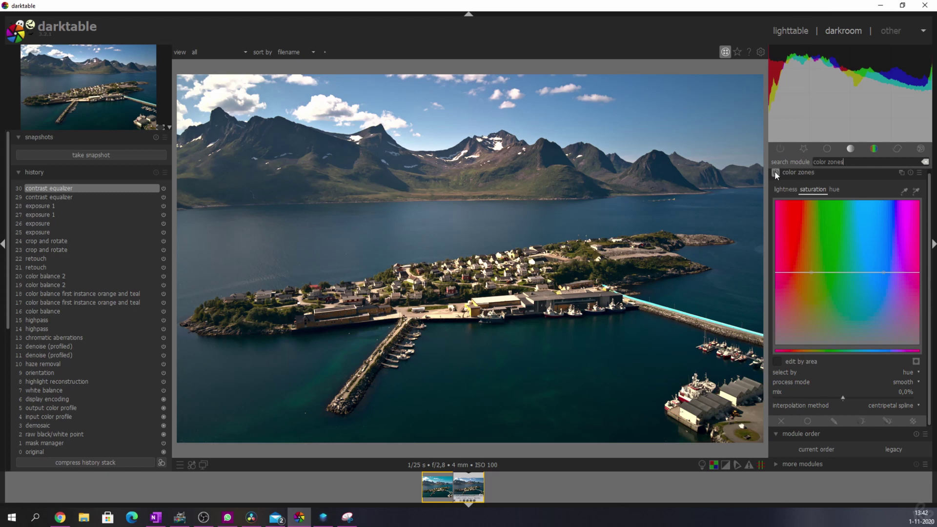
# Step: Enable color zones, sample a sky colour, and shift its hue toward teal
pyautogui.click(775, 172)
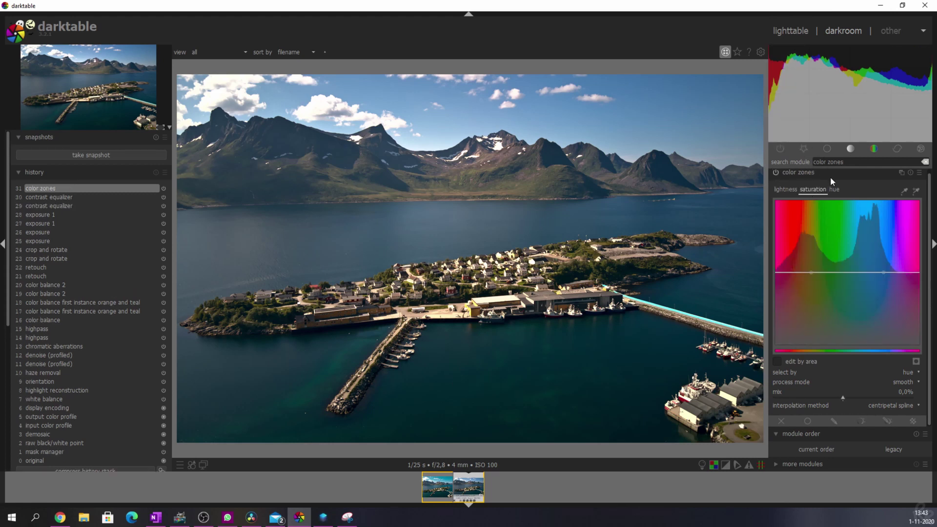
pyautogui.click(834, 190)
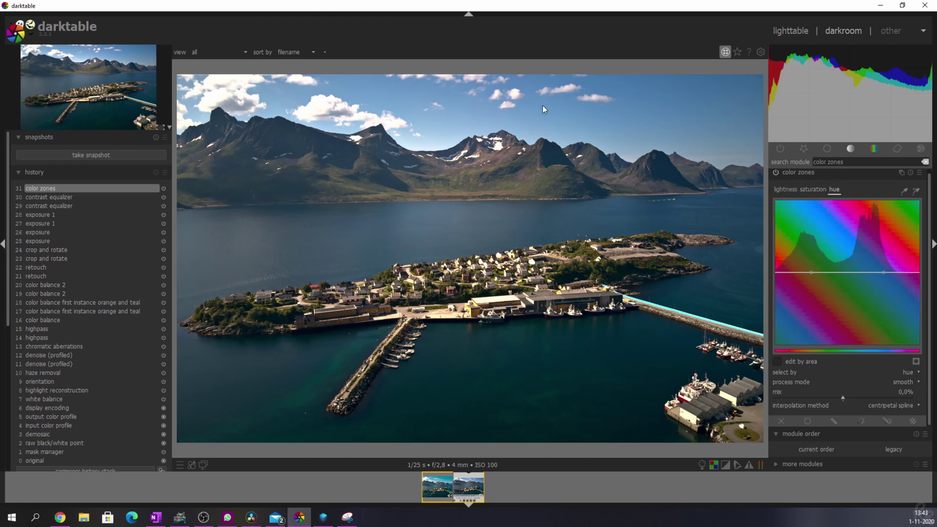
pyautogui.click(905, 192)
pyautogui.moveTo(624, 88)
pyautogui.mouseDown()
pyautogui.moveTo(710, 100)
pyautogui.moveTo(304, 253)
pyautogui.moveTo(693, 190)
pyautogui.moveTo(656, 103)
pyautogui.mouseUp()
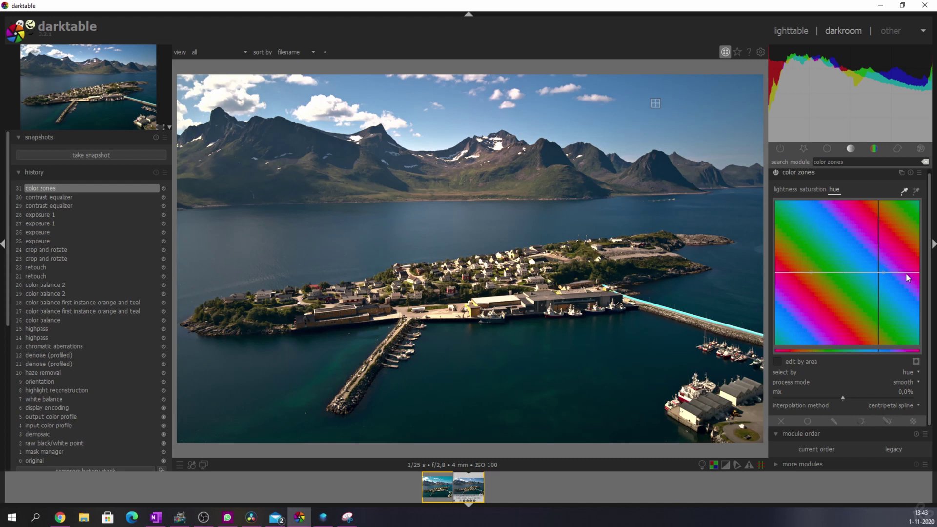
pyautogui.moveTo(859, 272)
pyautogui.mouseDown()
pyautogui.moveTo(859, 287)
pyautogui.moveTo(884, 304)
pyautogui.moveTo(909, 274)
pyautogui.mouseUp()
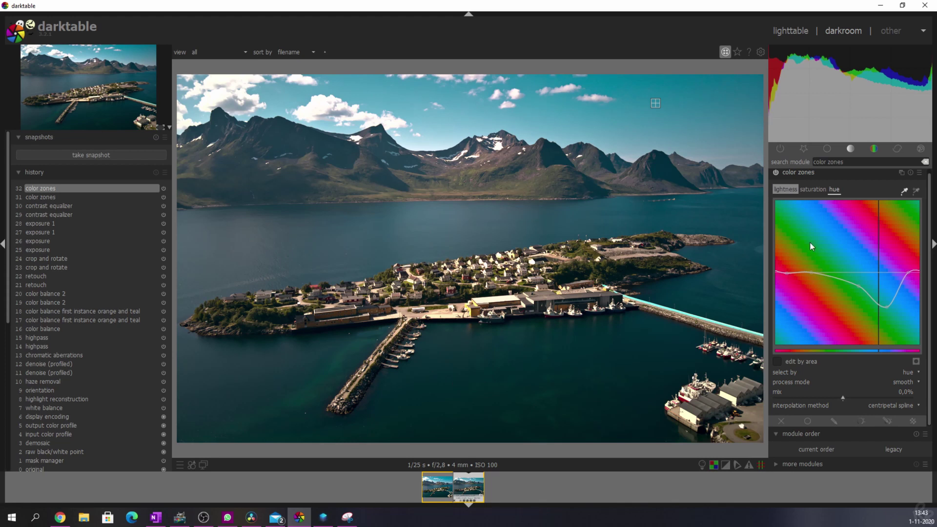
pyautogui.click(778, 173)
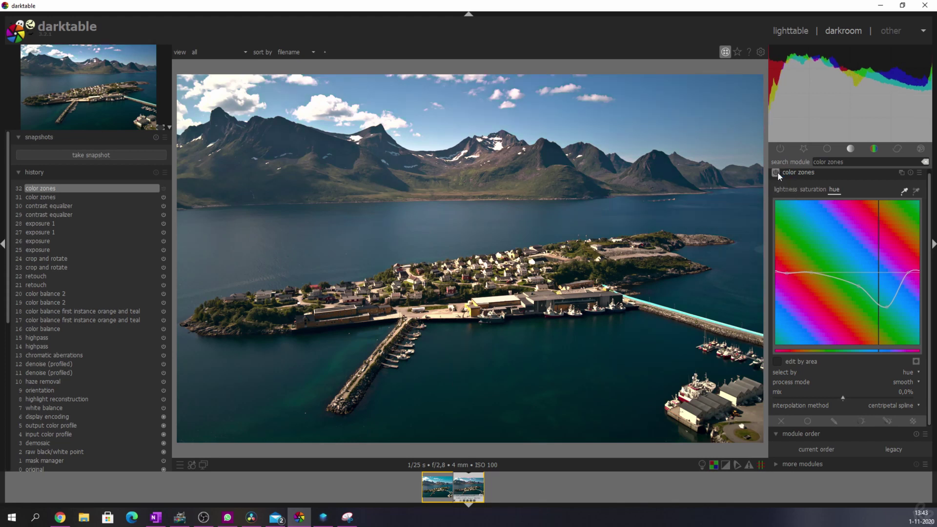
pyautogui.click(777, 172)
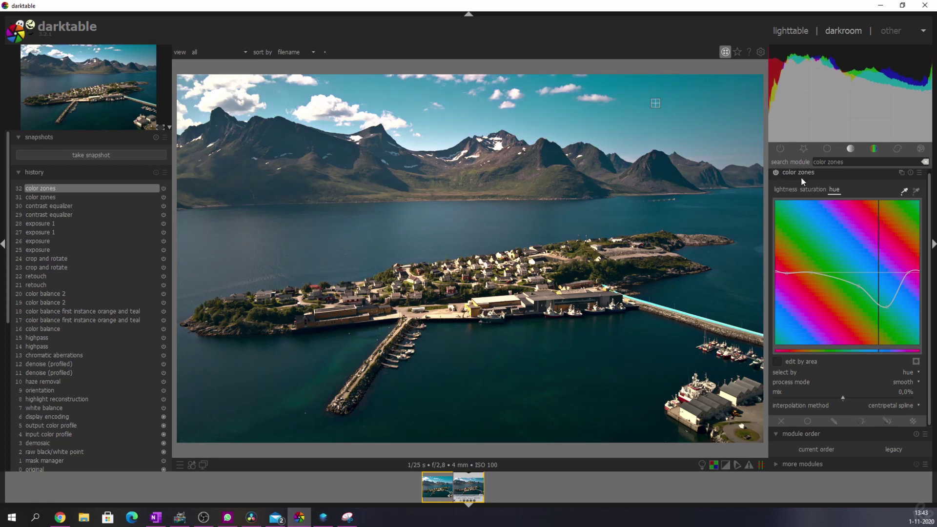
# Step: Add a second color zones instance with its saturation curve raised across all hues
pyautogui.click(900, 172)
pyautogui.click(879, 180)
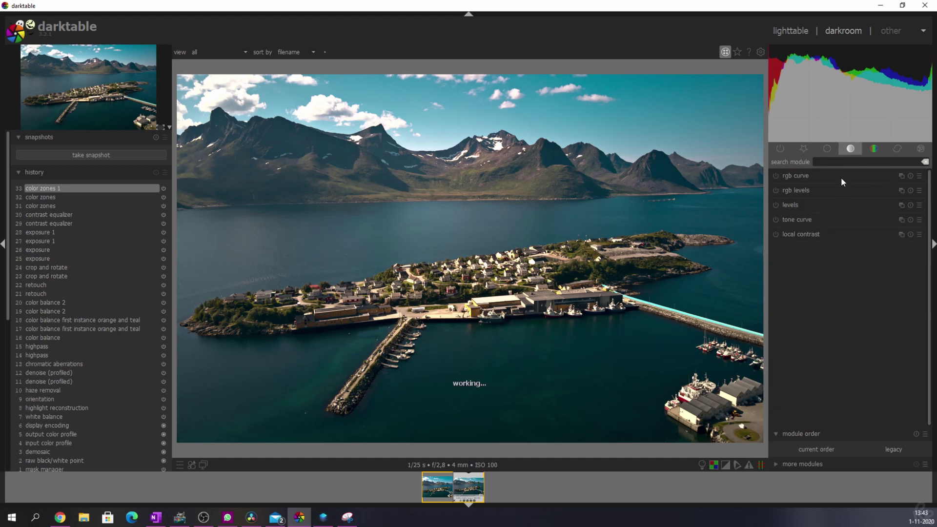
pyautogui.write('color zone')
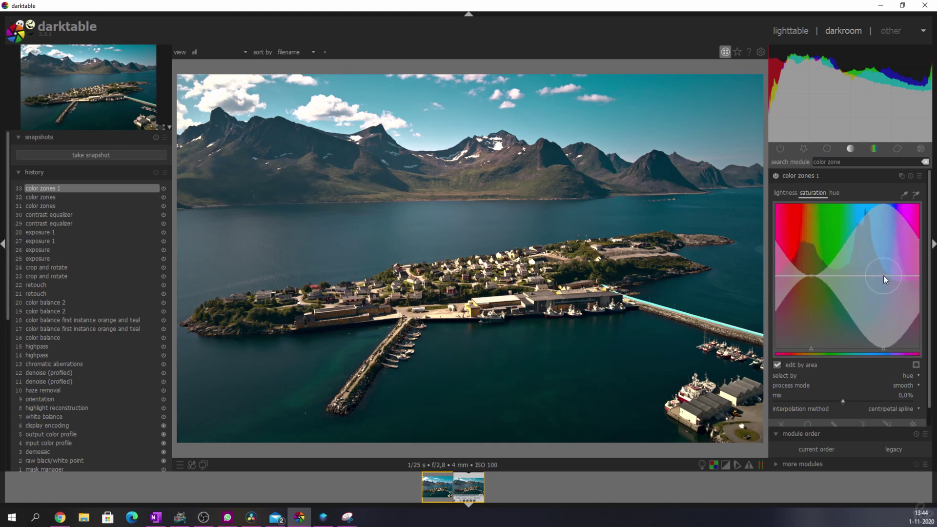
pyautogui.scroll(-2, 884, 276)
pyautogui.scroll(-2, 883, 276)
pyautogui.scroll(-2, 883, 276)
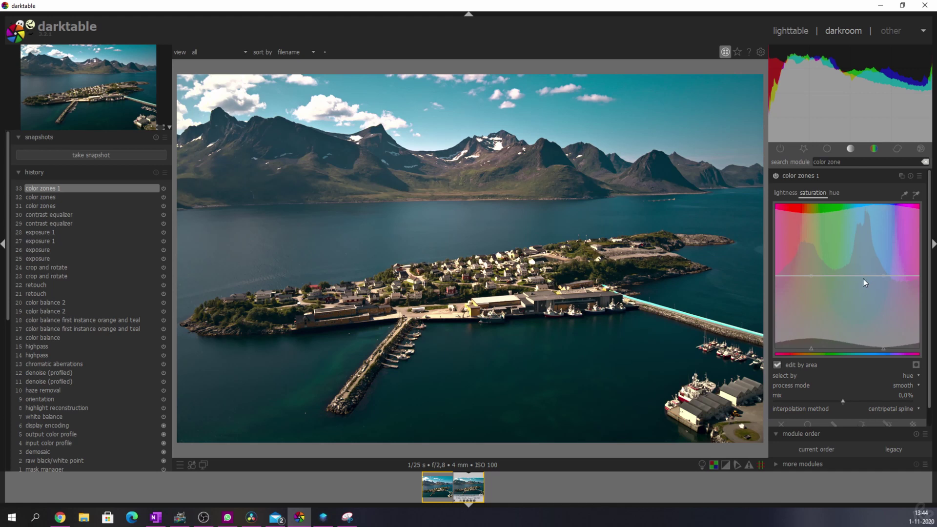
pyautogui.moveTo(885, 276)
pyautogui.mouseDown()
pyautogui.moveTo(881, 249)
pyautogui.moveTo(881, 275)
pyautogui.mouseUp()
pyautogui.scroll(3, 884, 276)
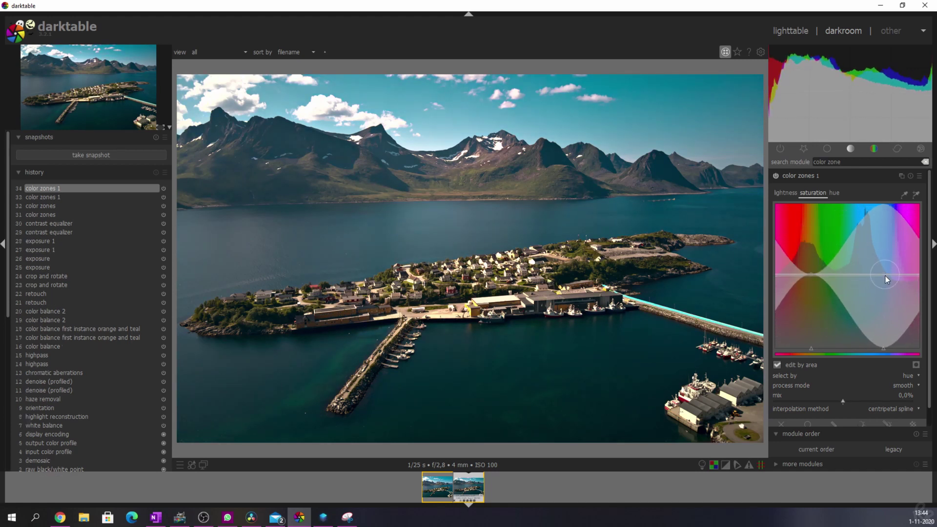
pyautogui.moveTo(885, 276)
pyautogui.mouseDown()
pyautogui.moveTo(887, 307)
pyautogui.moveTo(885, 270)
pyautogui.mouseUp()
pyautogui.scroll(2, 890, 270)
pyautogui.scroll(-3, 885, 280)
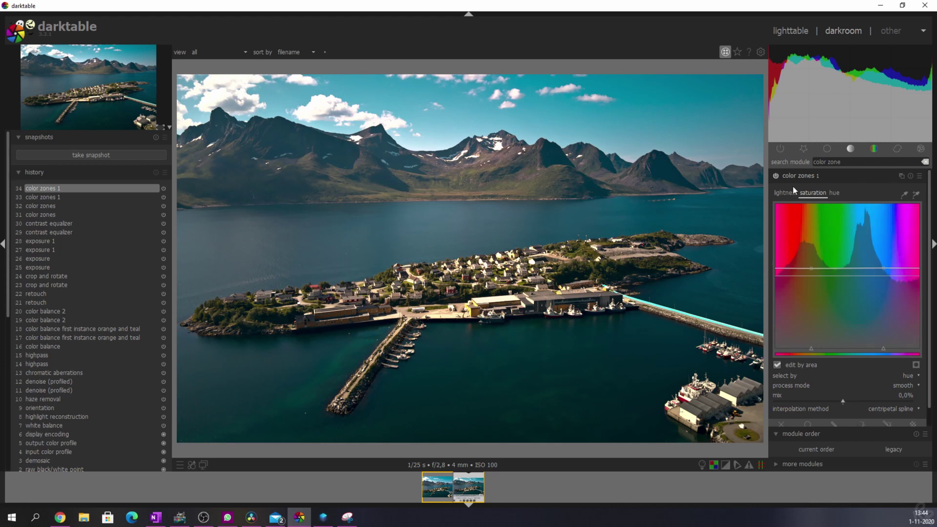
pyautogui.click(774, 175)
pyautogui.click(774, 175)
pyautogui.click(811, 178)
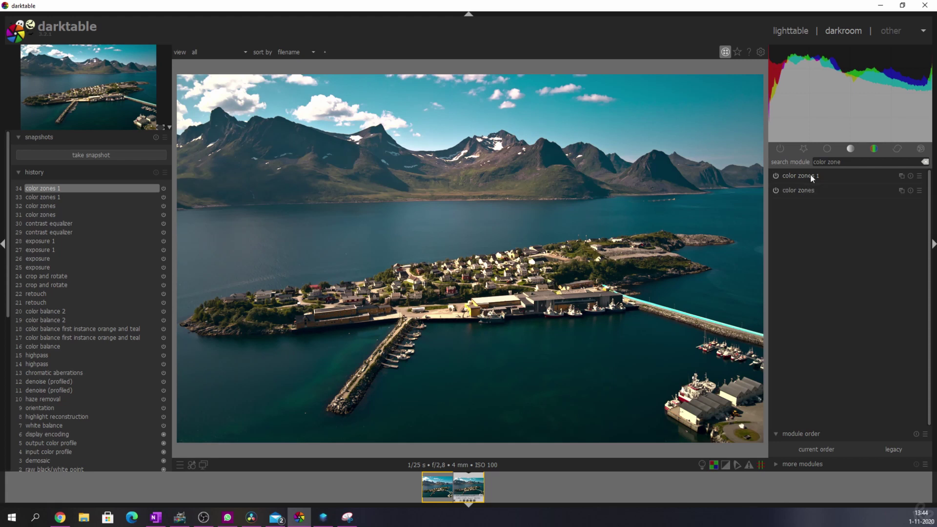
# Step: Enable the tone curve and add a midtone node
pyautogui.click(848, 163)
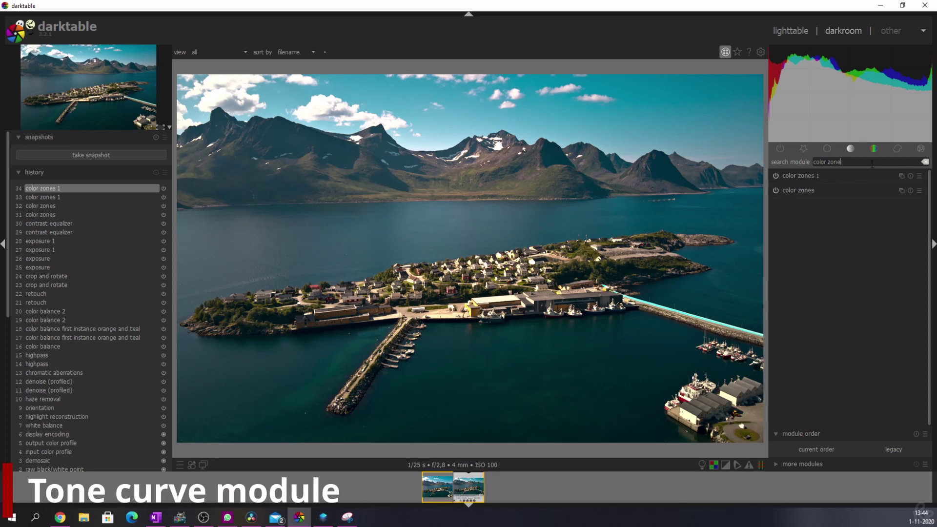
pyautogui.press('BackSpace')
pyautogui.press('BackSpace')
pyautogui.press('BackSpace')
pyautogui.write('tone cur')
pyautogui.click(775, 176)
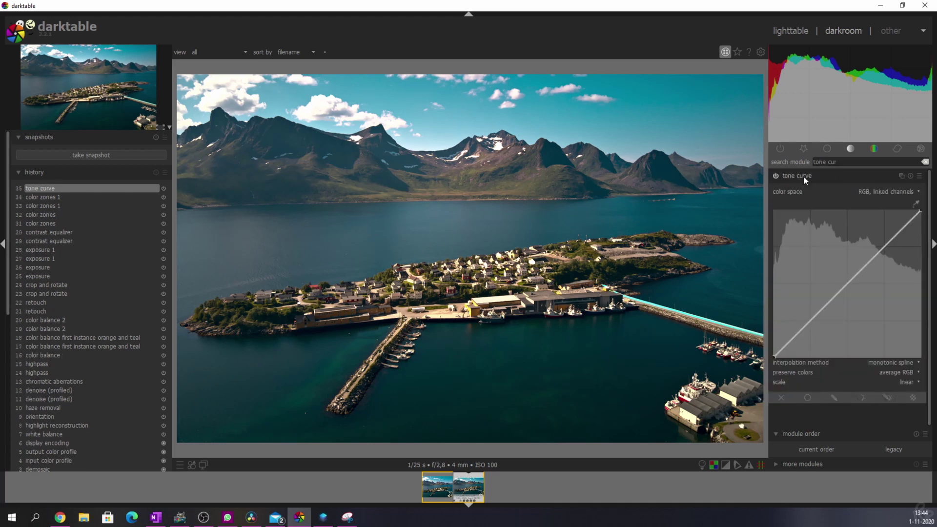
pyautogui.click(842, 283)
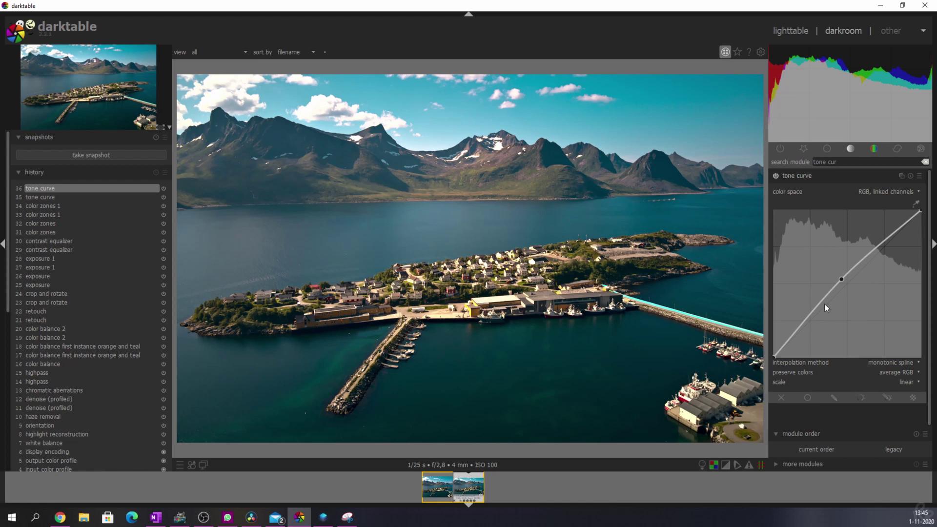
# Step: Blend the tone curve normally at 48% opacity after trying overlay, and lift the midtone node
pyautogui.click(811, 400)
pyautogui.scroll(-1, 930, 398)
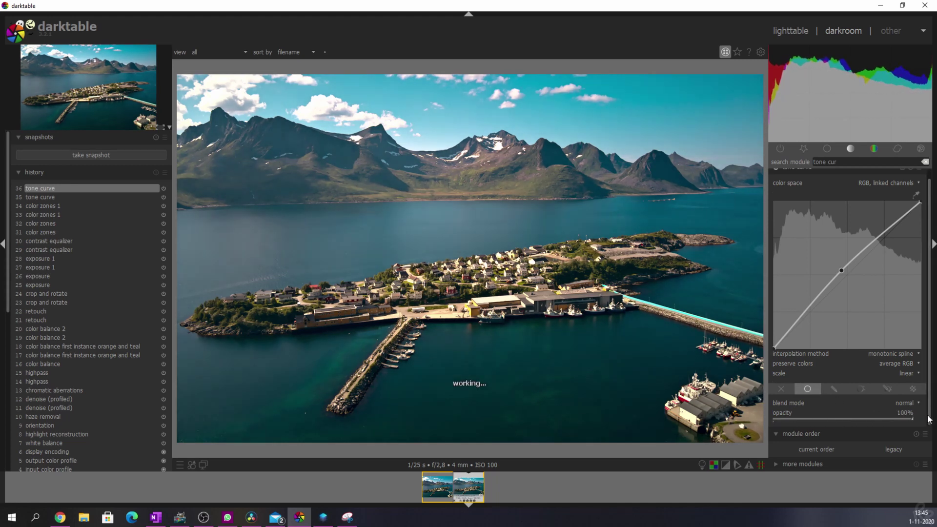
pyautogui.click(908, 403)
pyautogui.click(910, 499)
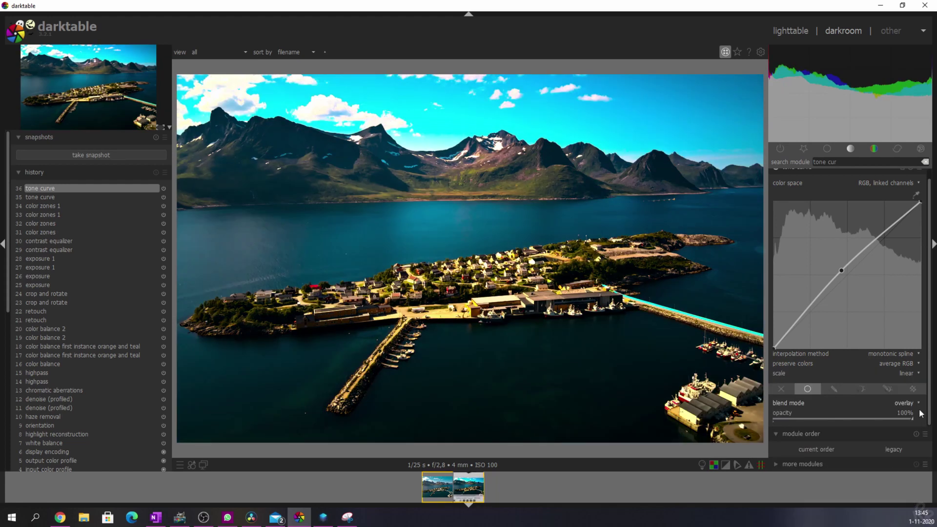
pyautogui.moveTo(920, 417); pyautogui.dragTo(839, 423)
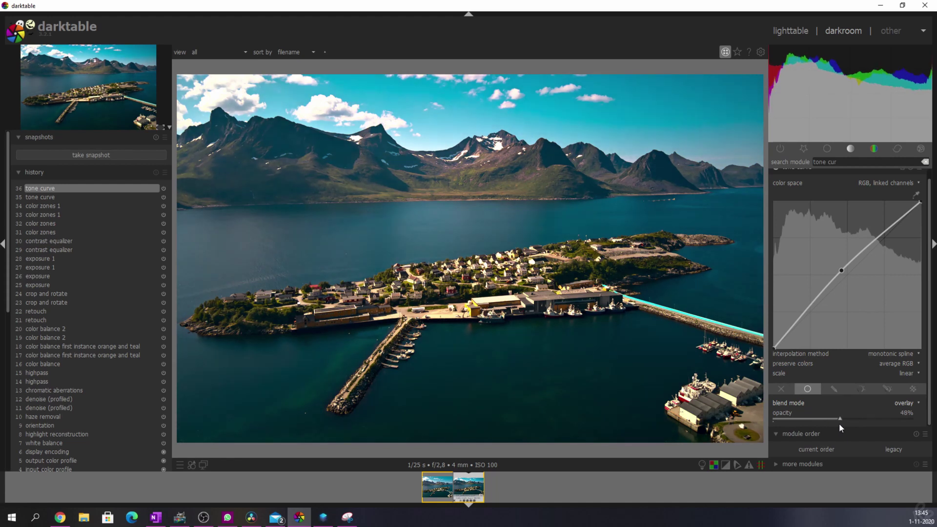
pyautogui.click(909, 404)
pyautogui.click(900, 293)
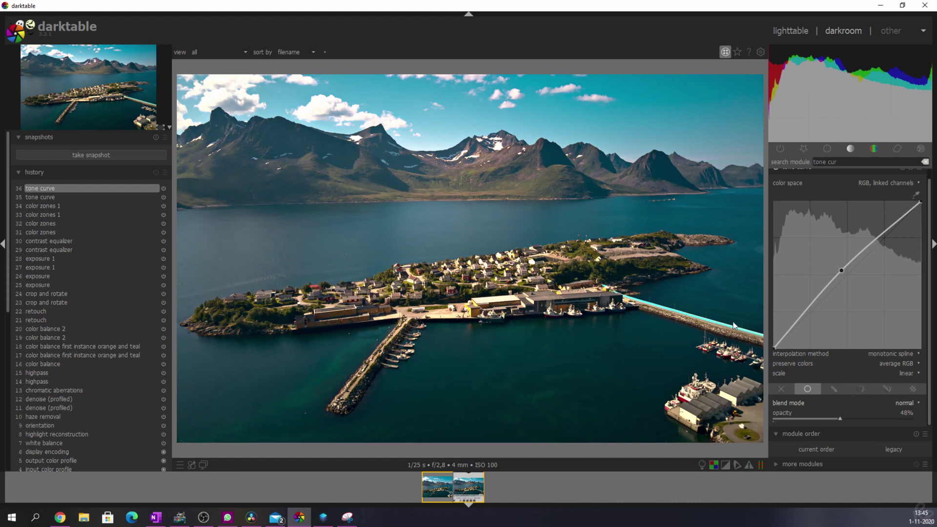
pyautogui.moveTo(841, 271); pyautogui.dragTo(841, 269)
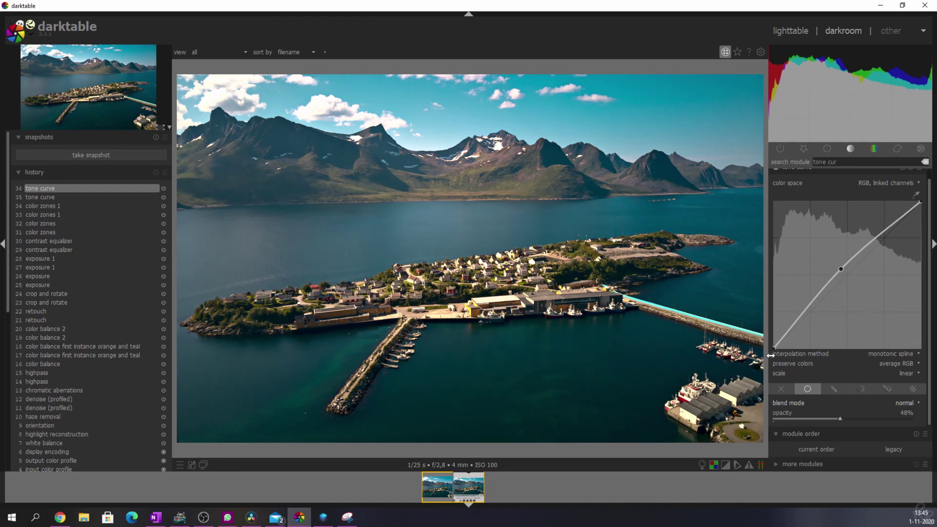
# Step: Snapshot the graded photo and compare it split against the orientation history stage
pyautogui.click(110, 154)
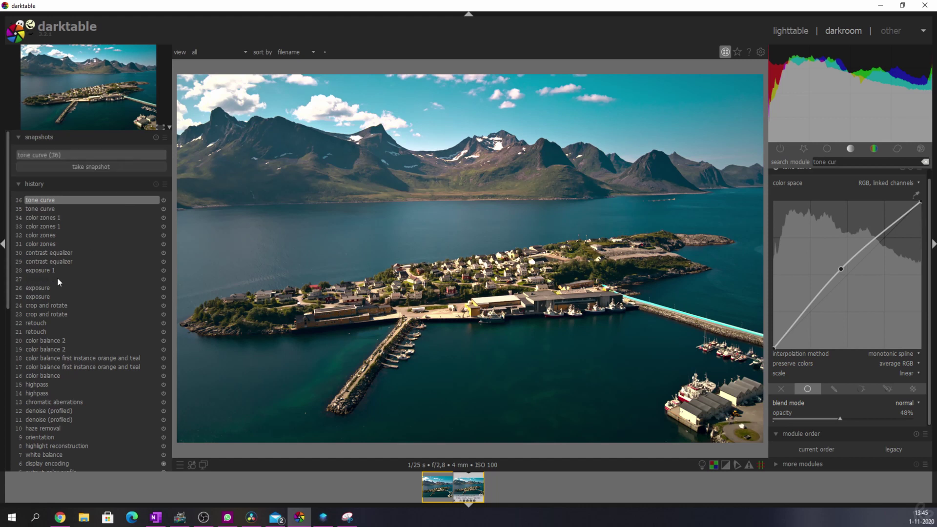
pyautogui.click(54, 154)
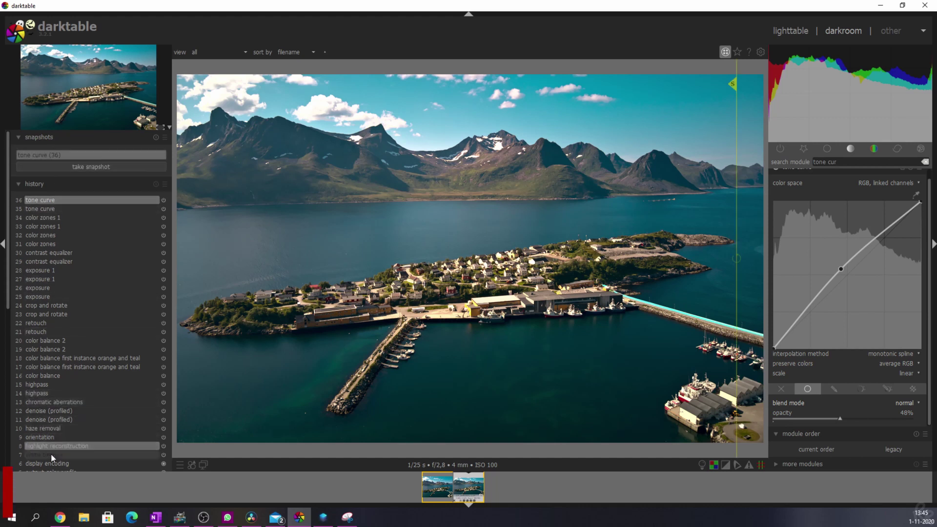
pyautogui.click(46, 437)
pyautogui.moveTo(732, 228)
pyautogui.mouseDown()
pyautogui.moveTo(178, 243)
pyautogui.moveTo(774, 258)
pyautogui.mouseUp()
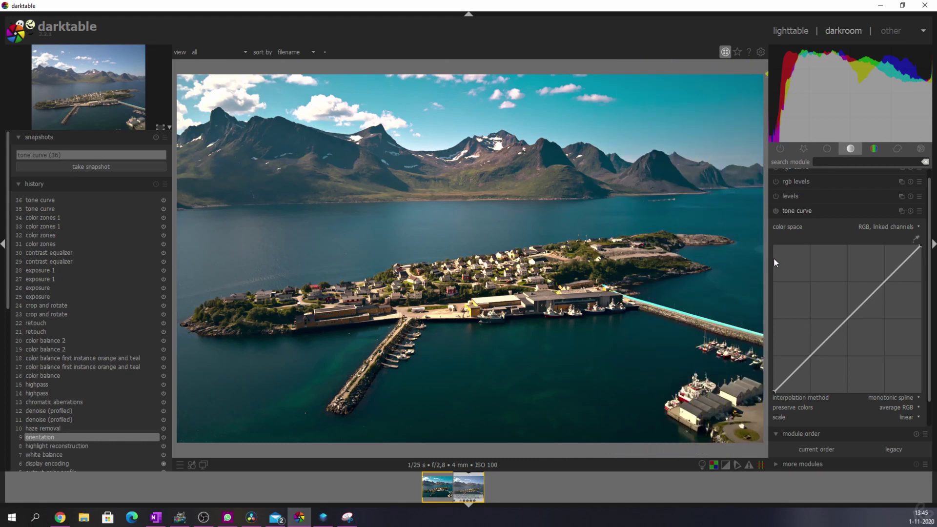